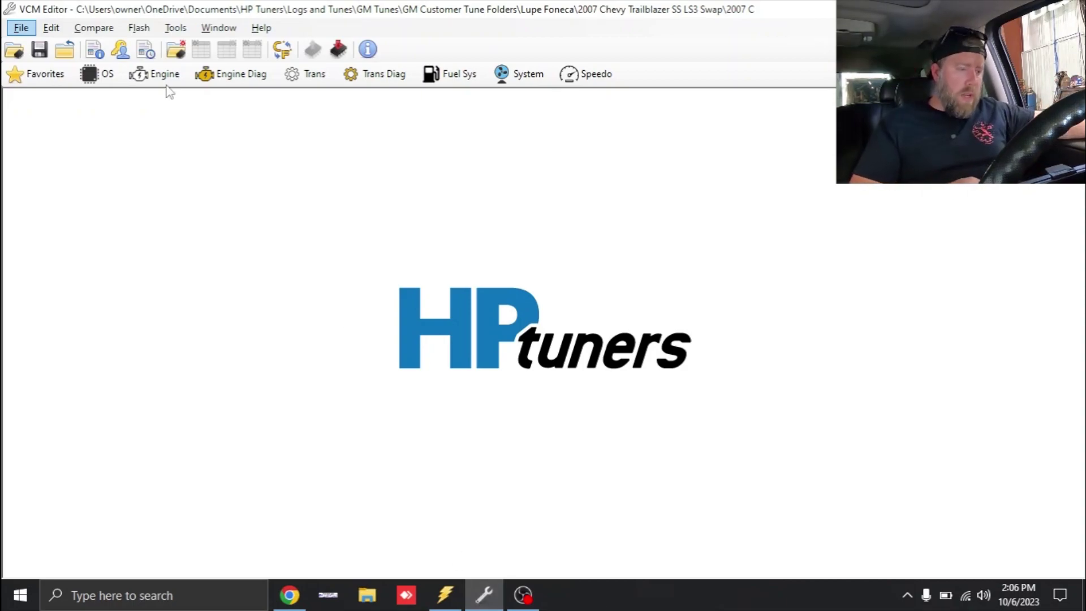
Step: Bring up Engine General settings and compute 6.2 ÷ 8 = 0.775 in the Calculator
click(152, 77)
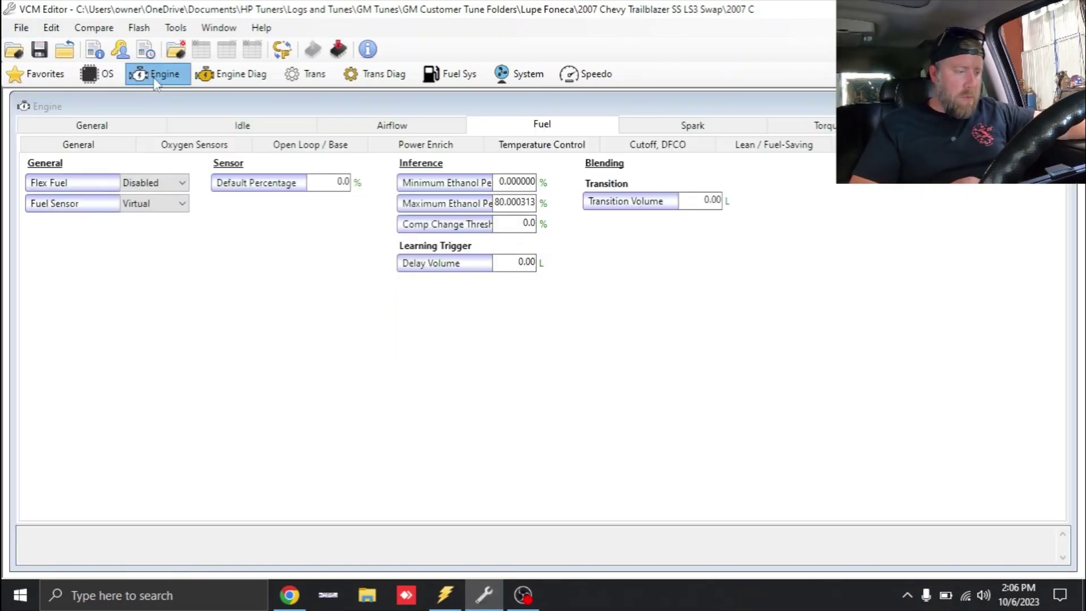
click(101, 125)
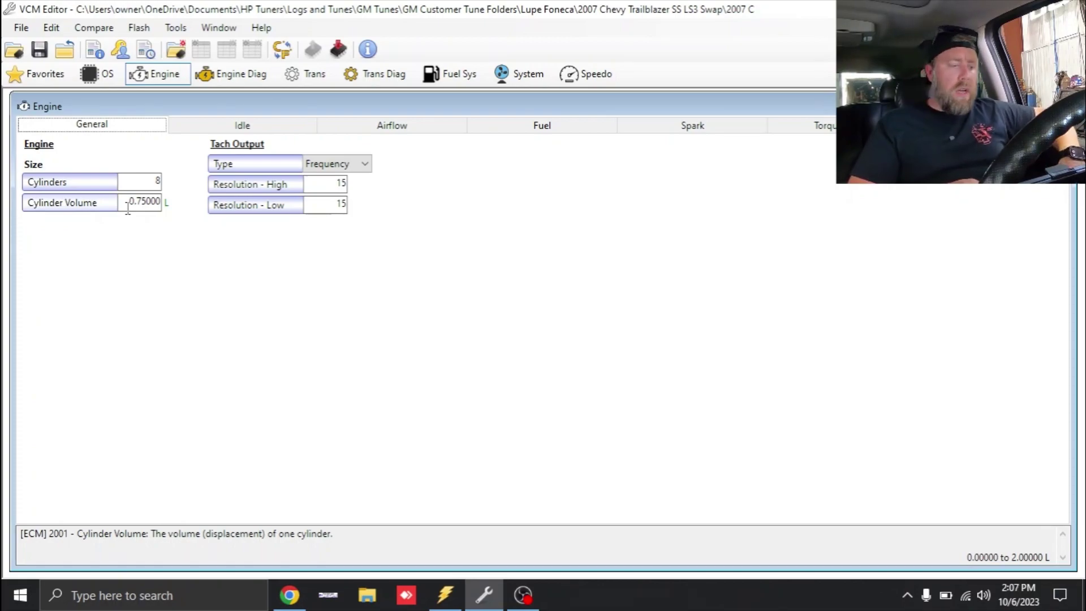
click(176, 28)
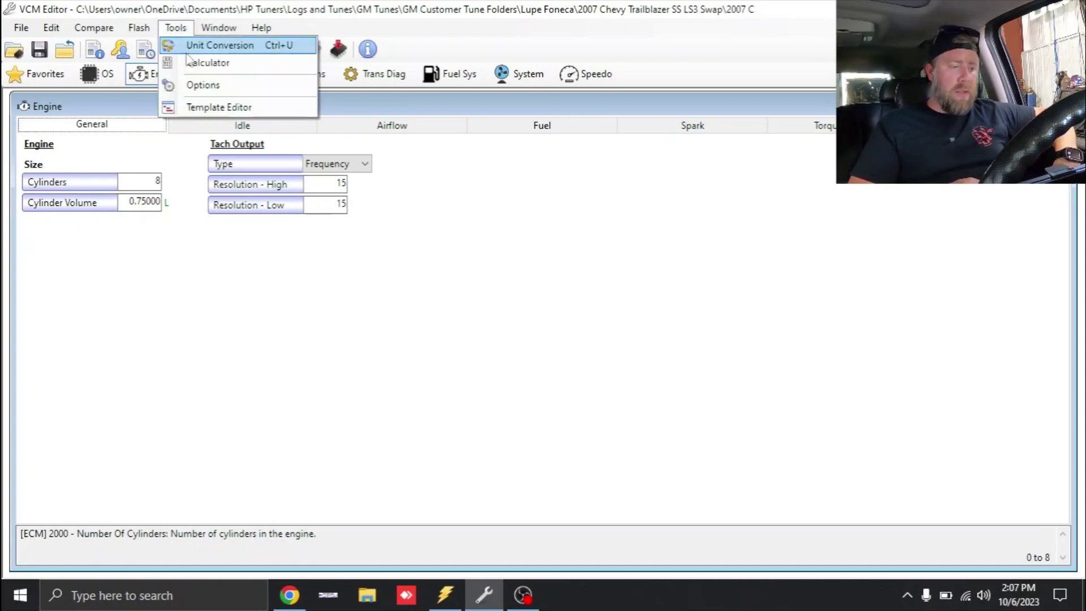
click(207, 62)
text(6.2)
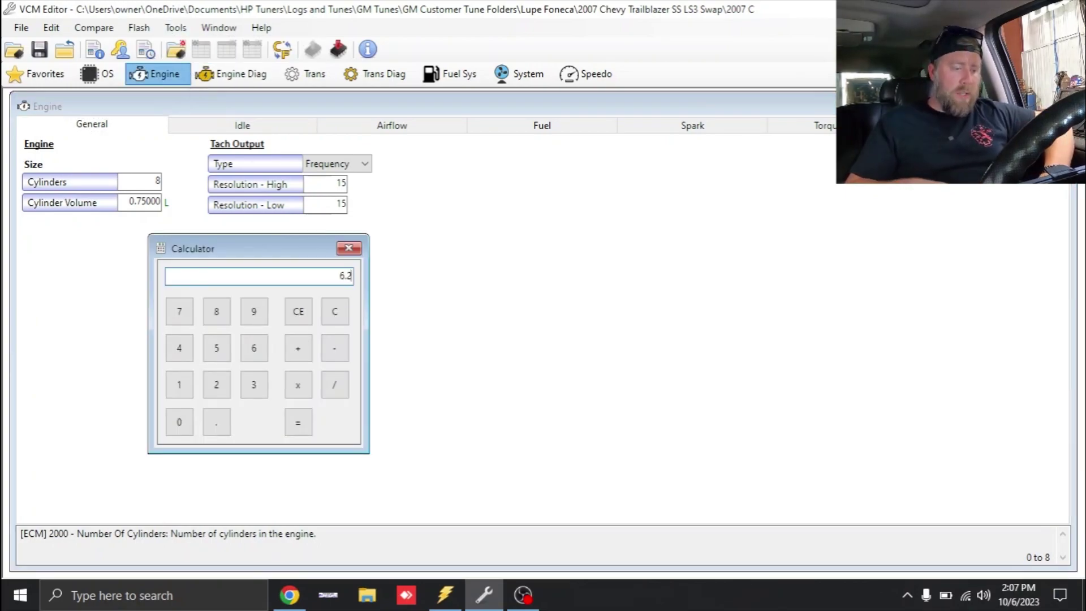
key(slash)
text(0.775)
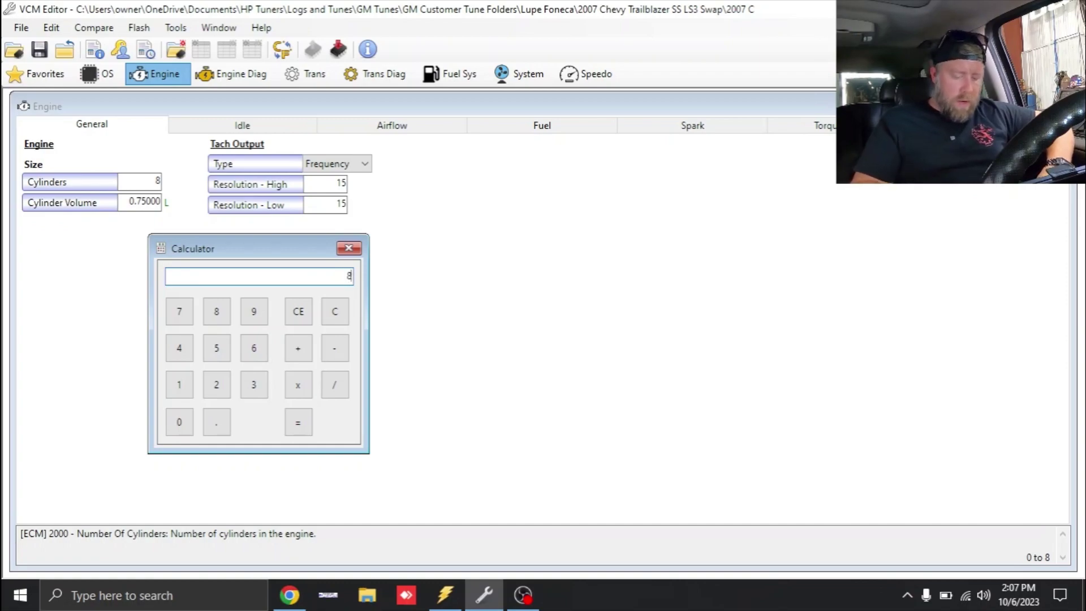
Step: Copy the 0.775 result and paste it over the 0.75000 Cylinder Volume
double_click(318, 276)
key(ctrl+c)
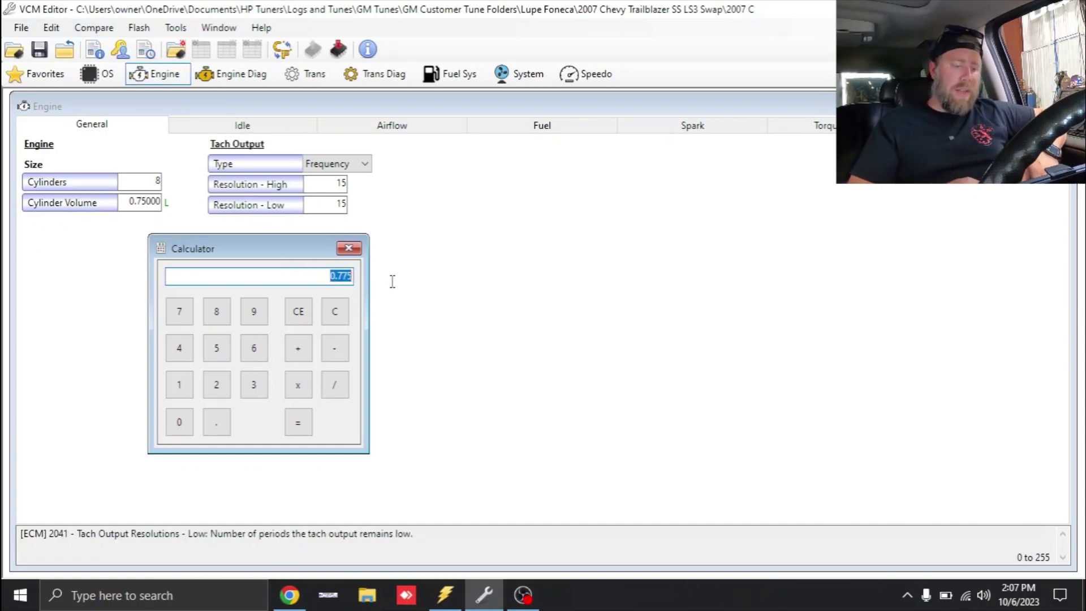
click(349, 248)
click(142, 202)
double_click(141, 202)
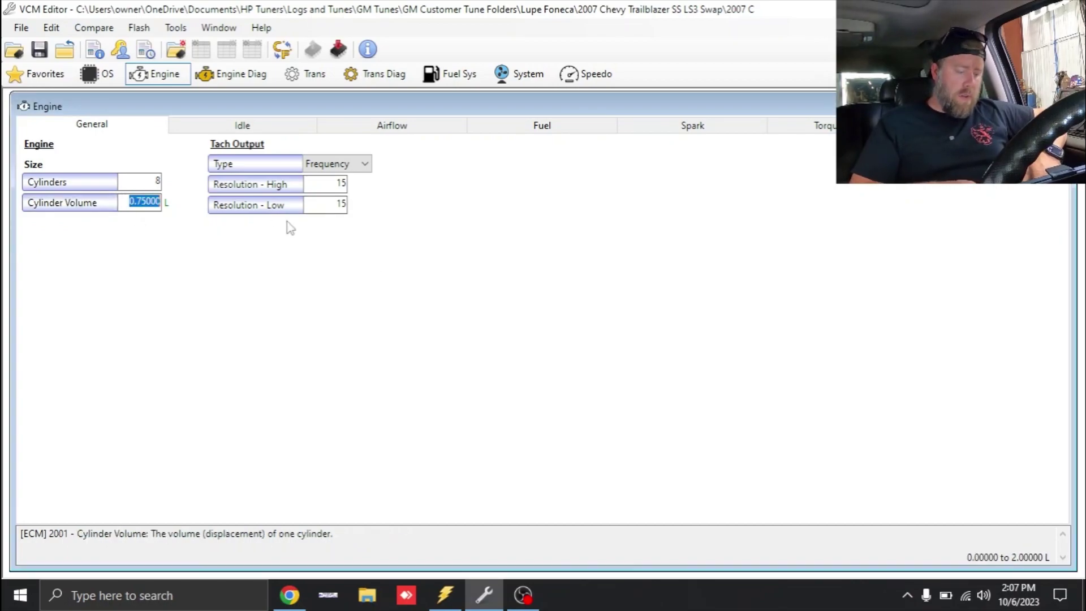
key(ctrl+v)
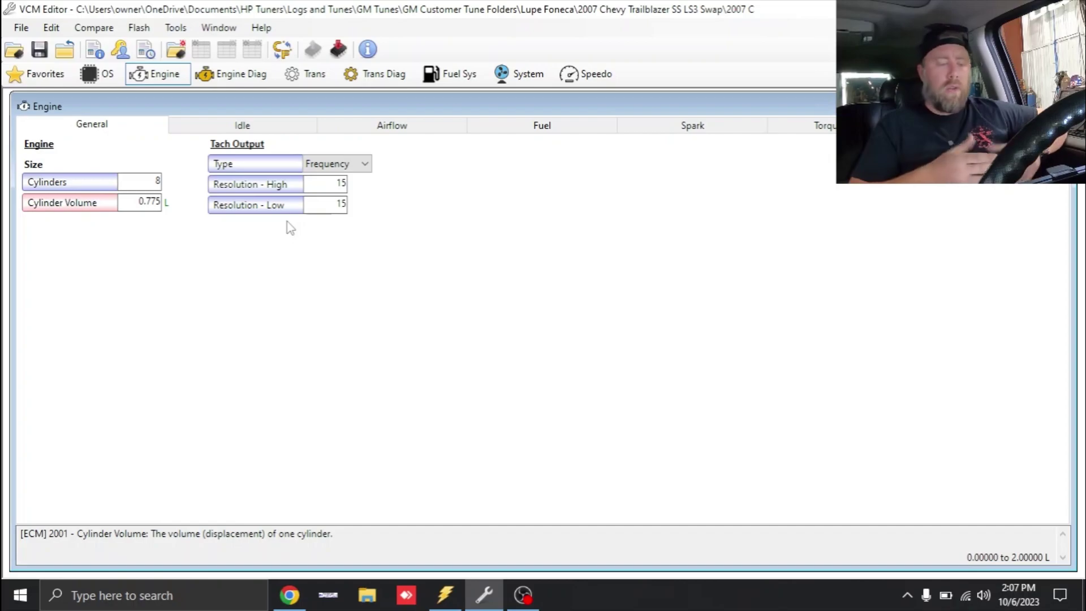
Step: Add 200 rpm to every cell of the Target Idle Speed vs. Coolant Temp table
click(240, 126)
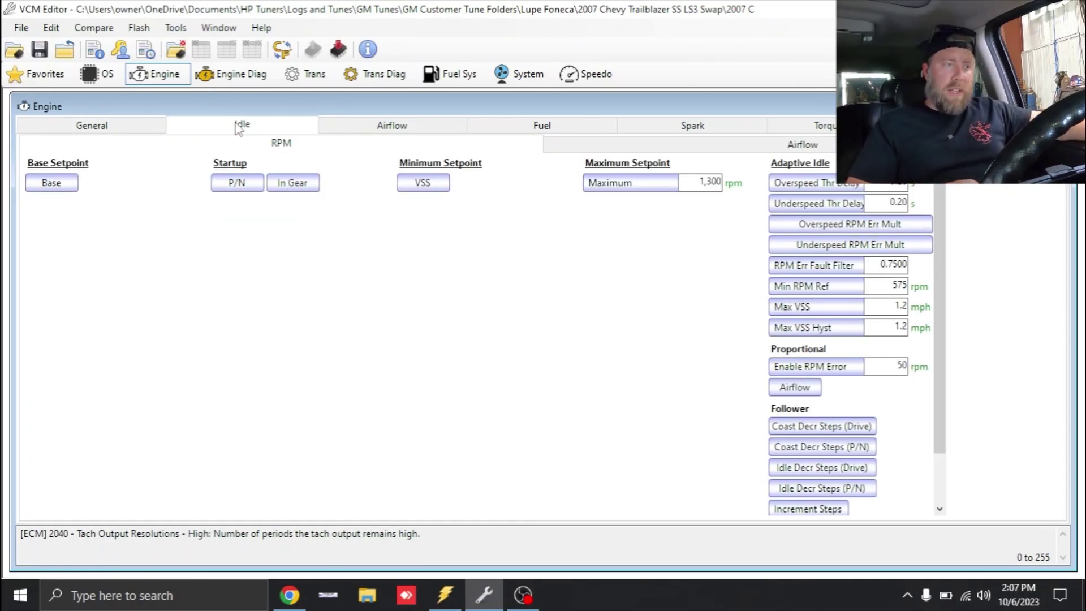
click(55, 189)
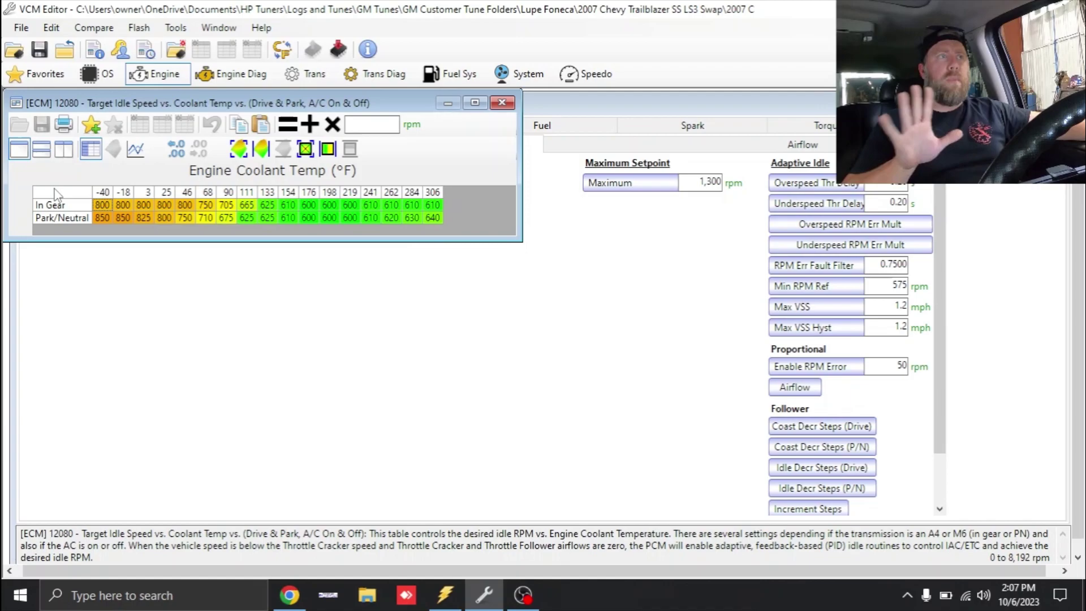
click(66, 195)
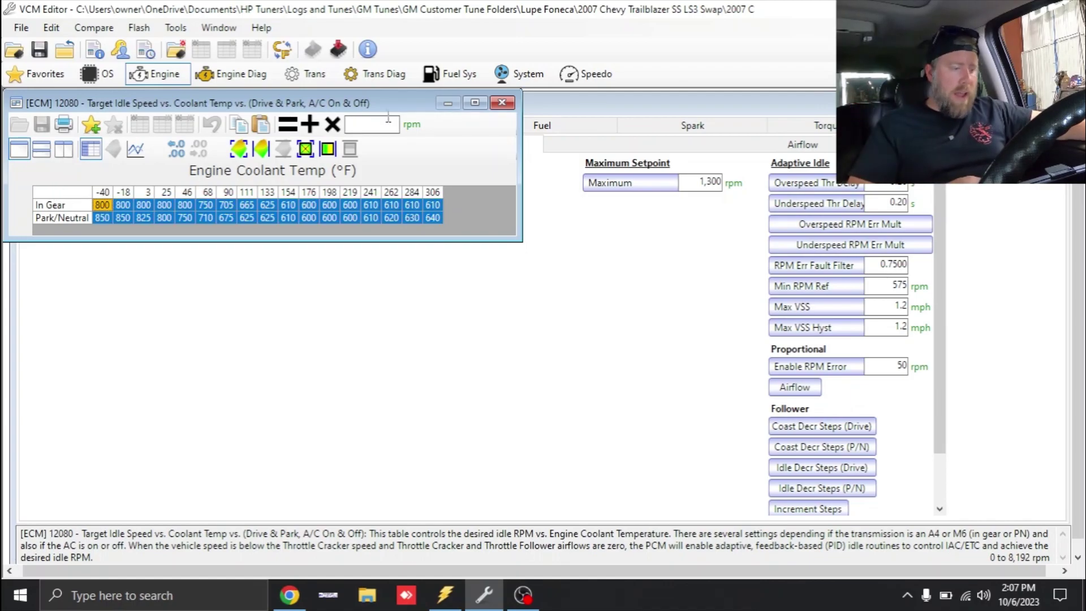
text(200)
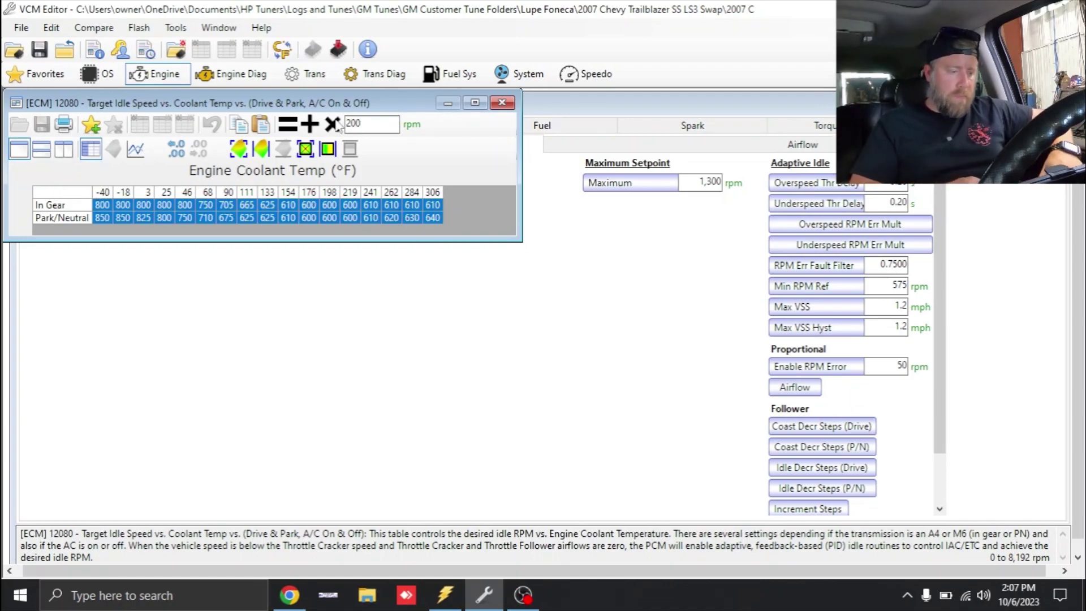
click(310, 124)
click(501, 104)
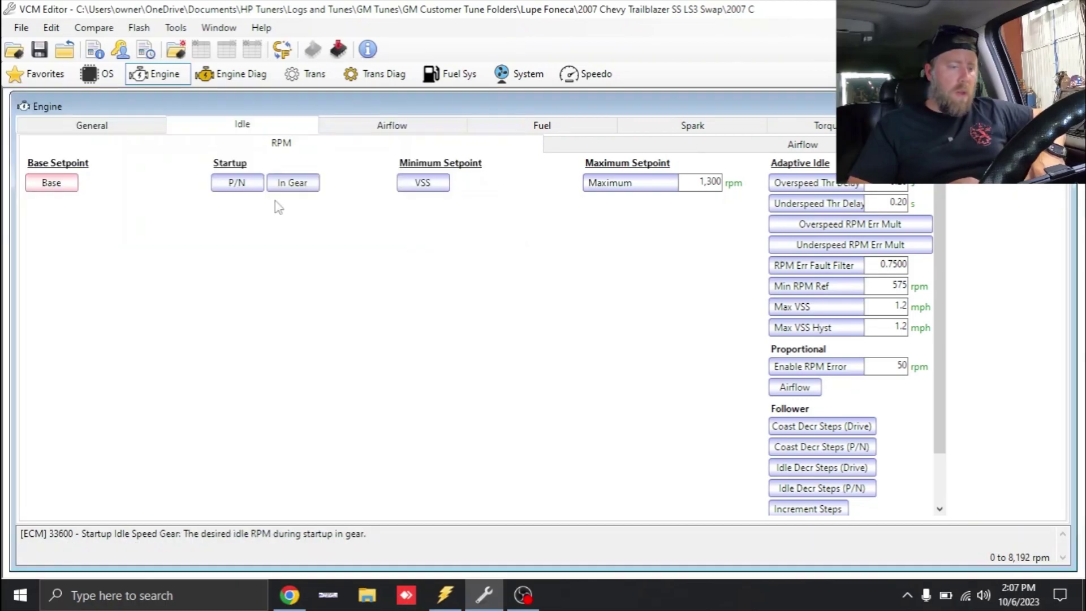
Step: Add 200 rpm to both Startup Idle Speed tables, Park/Neutral and In Gear
click(244, 185)
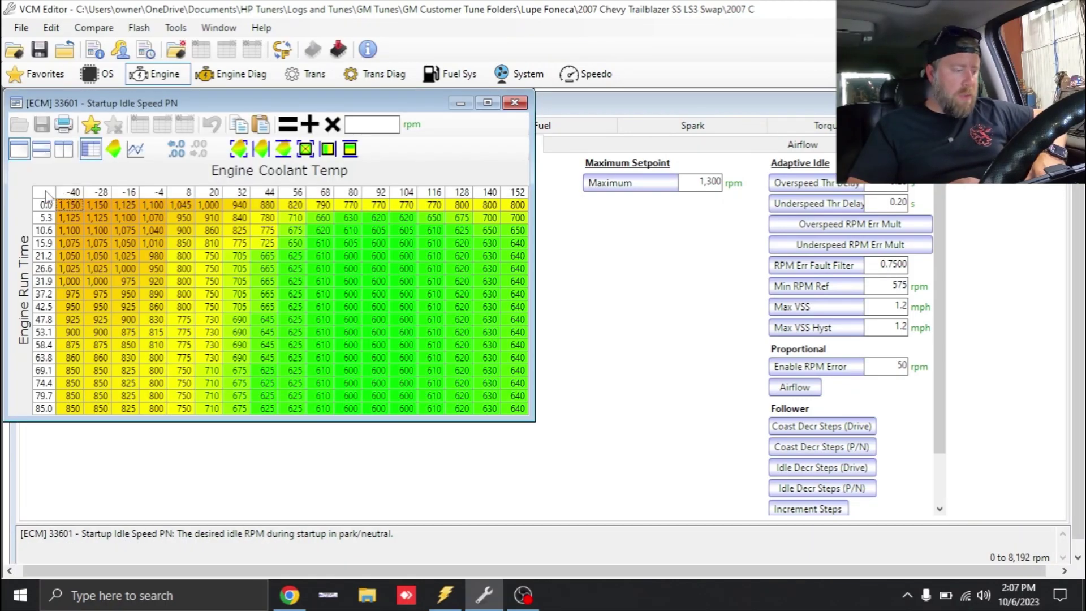
click(46, 194)
click(381, 124)
text(200)
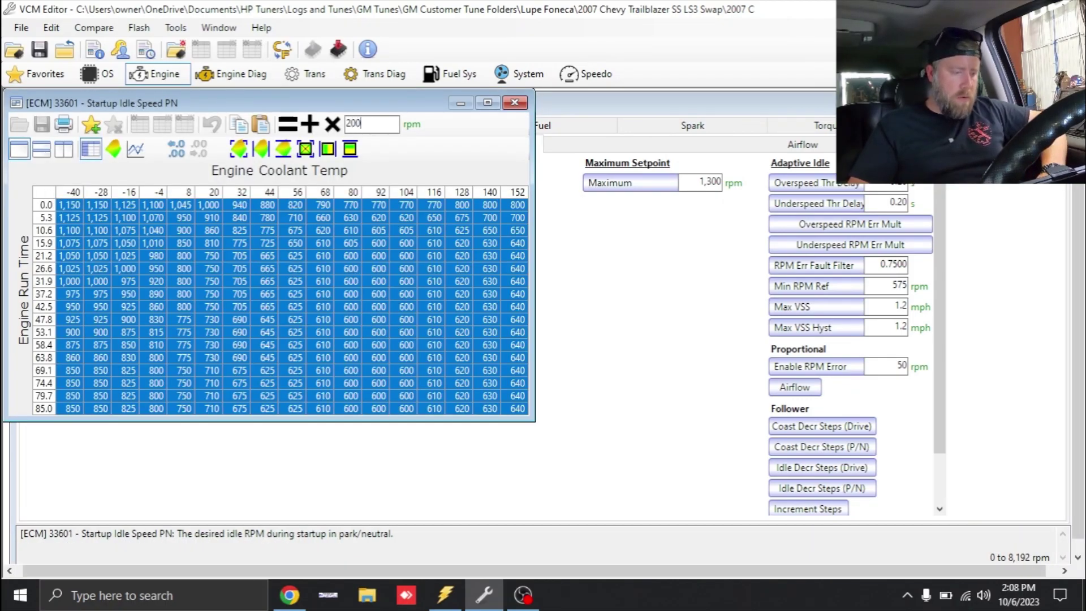
click(312, 127)
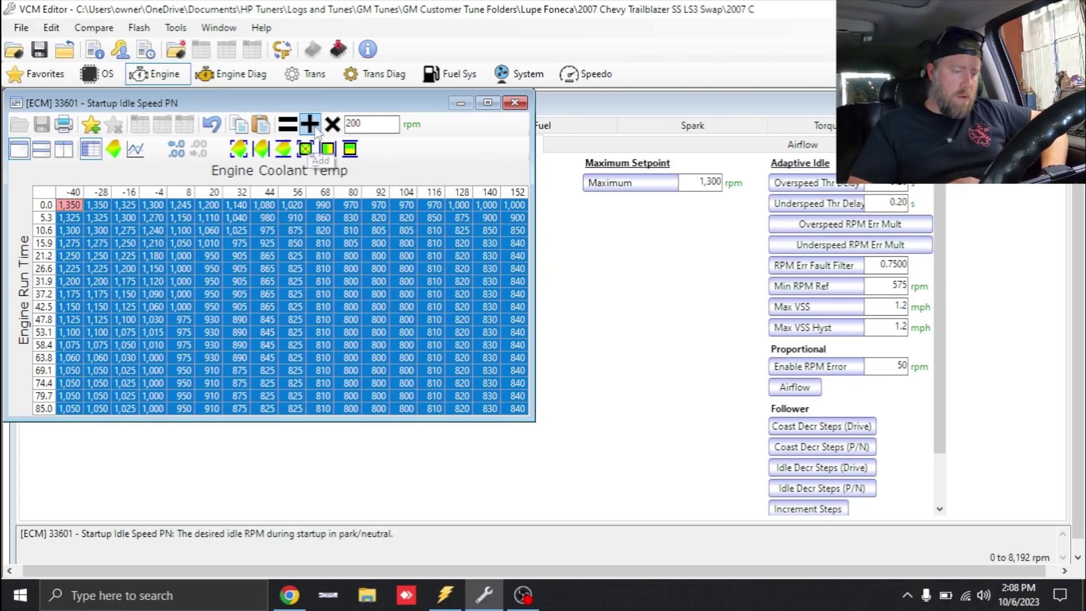
click(515, 103)
click(286, 183)
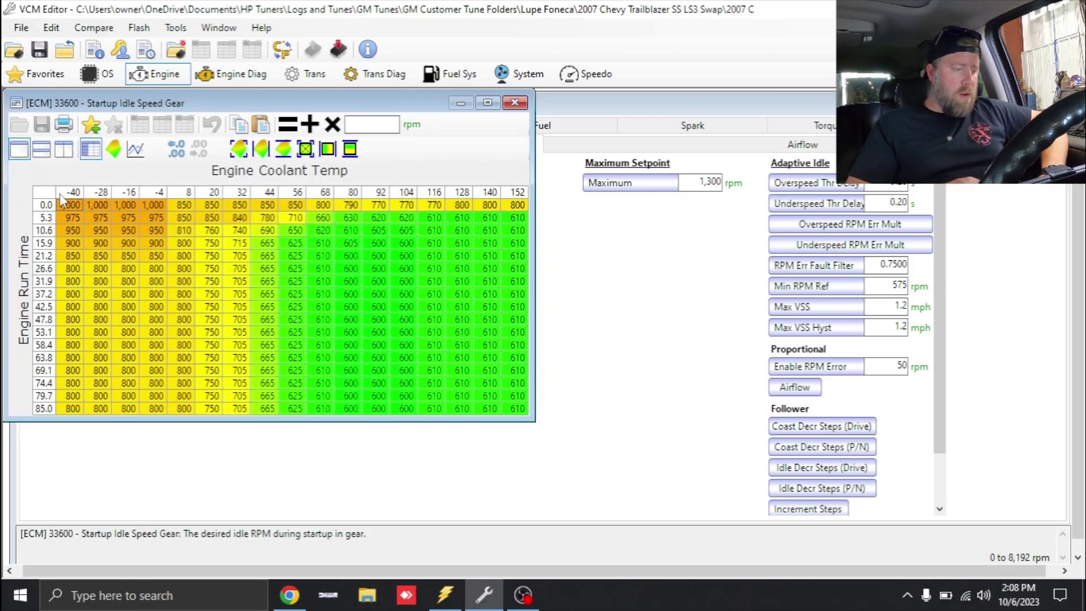
click(46, 193)
click(378, 124)
text(200)
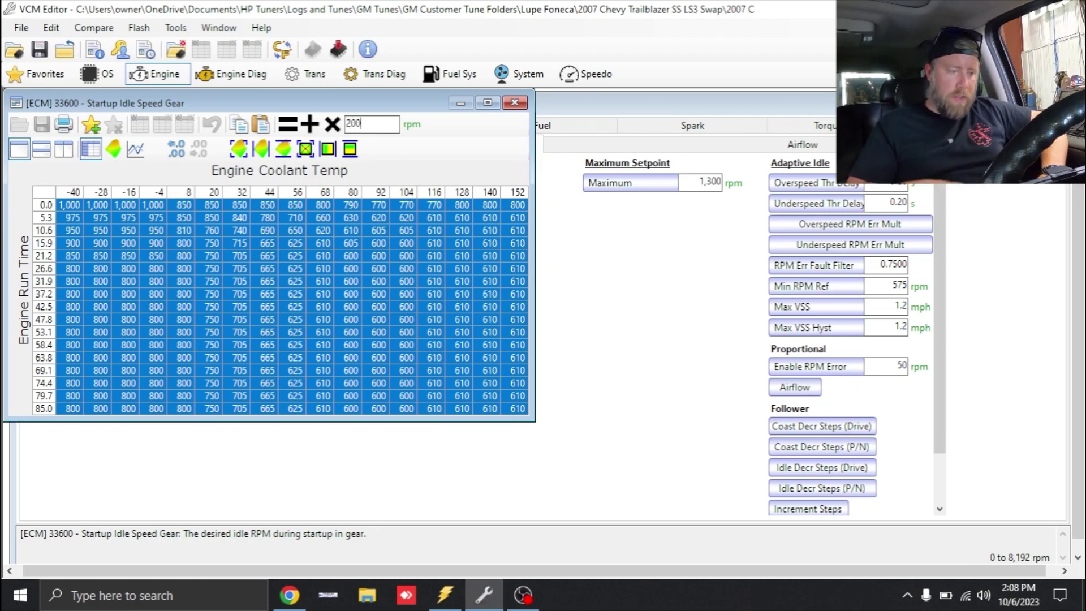
click(310, 124)
click(515, 103)
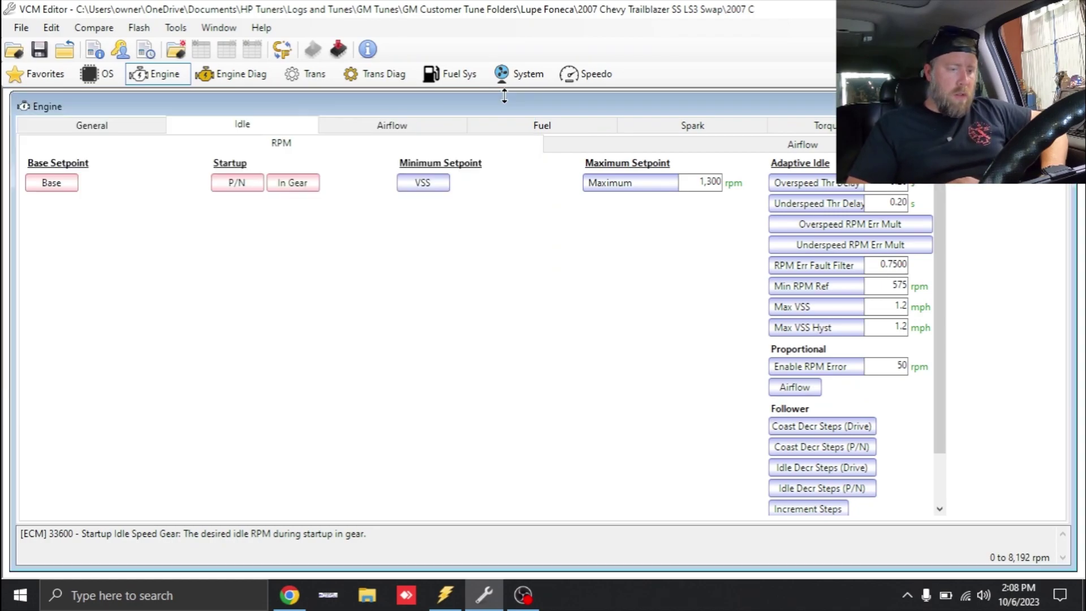
Step: Raise the Minimum Idle Speed vs. VSS table by 200 rpm and change Min RPM Ref from 575 to 775
click(430, 182)
click(76, 194)
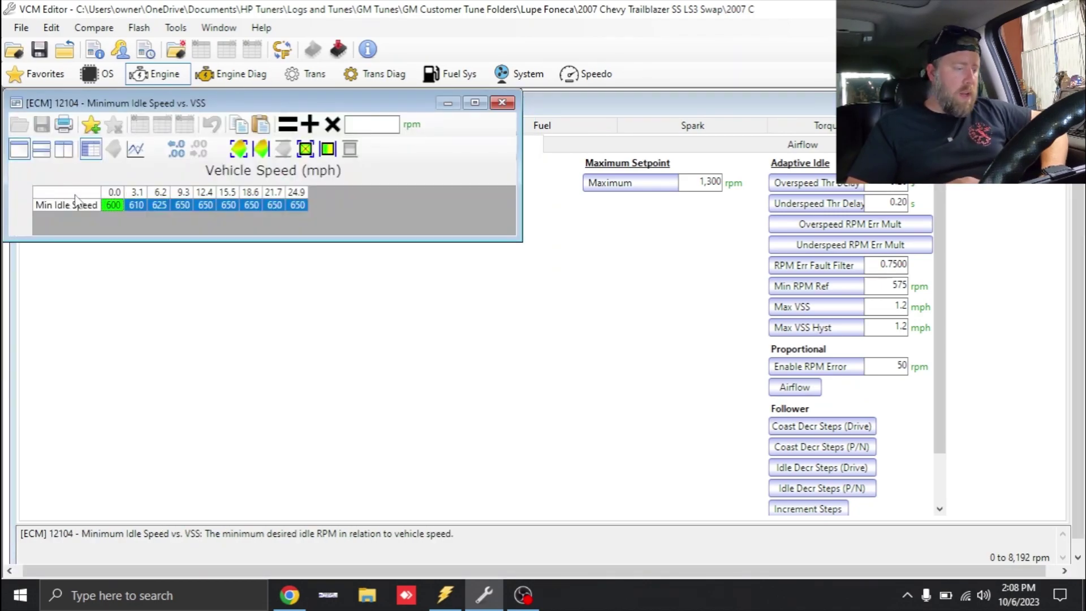
click(373, 125)
text(200)
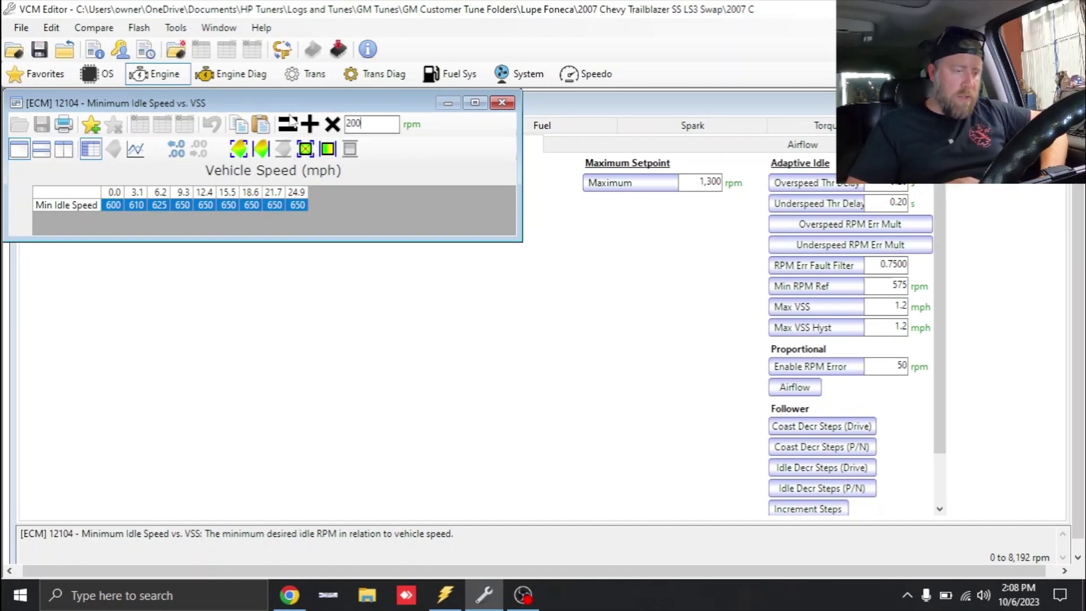
click(310, 124)
click(510, 102)
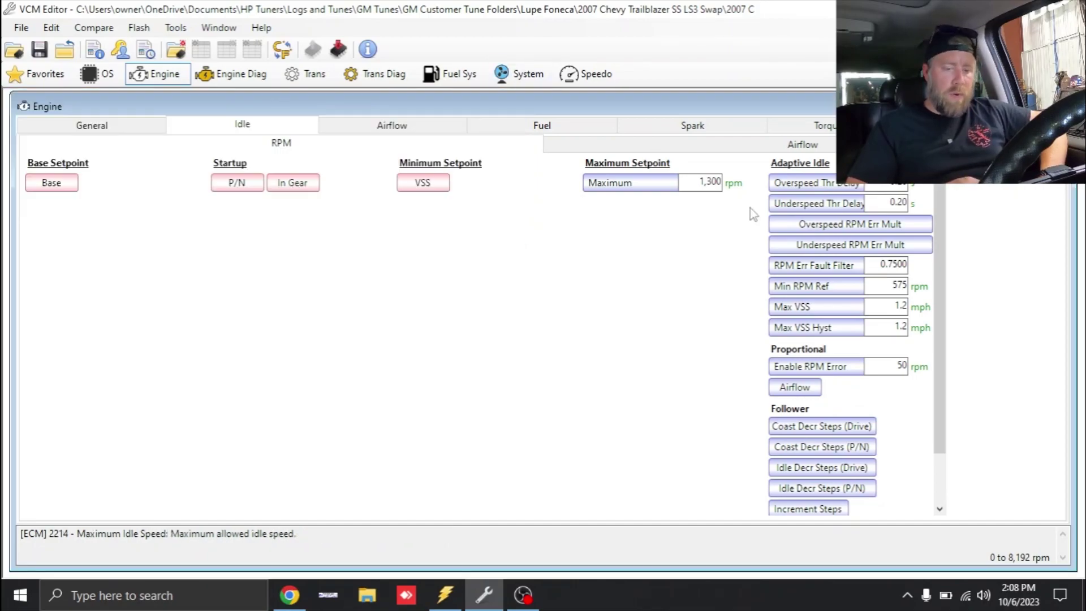
drag(897, 285, 887, 281)
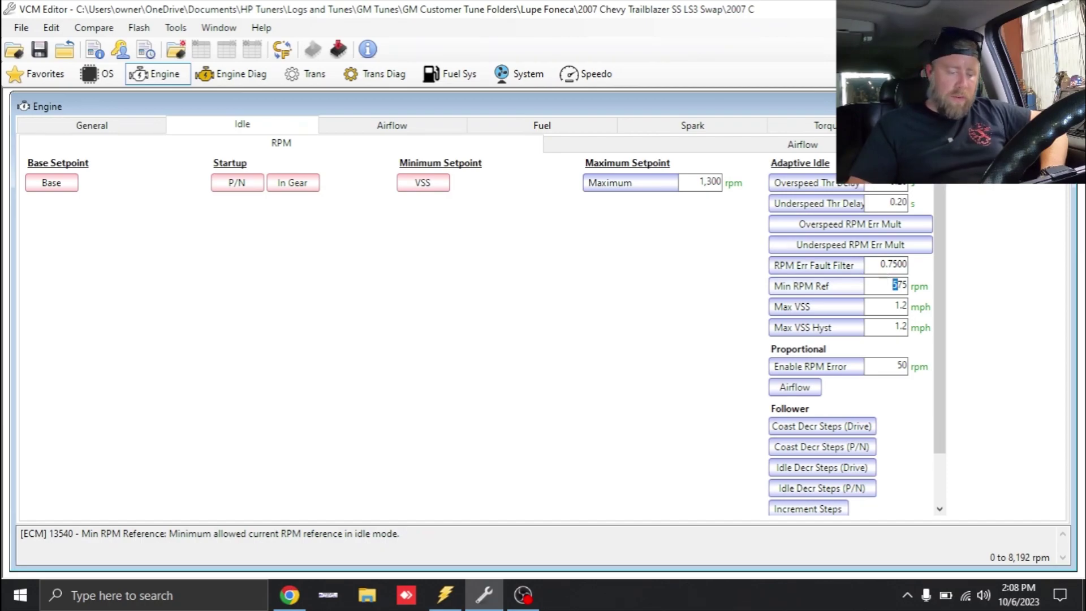
text(7)
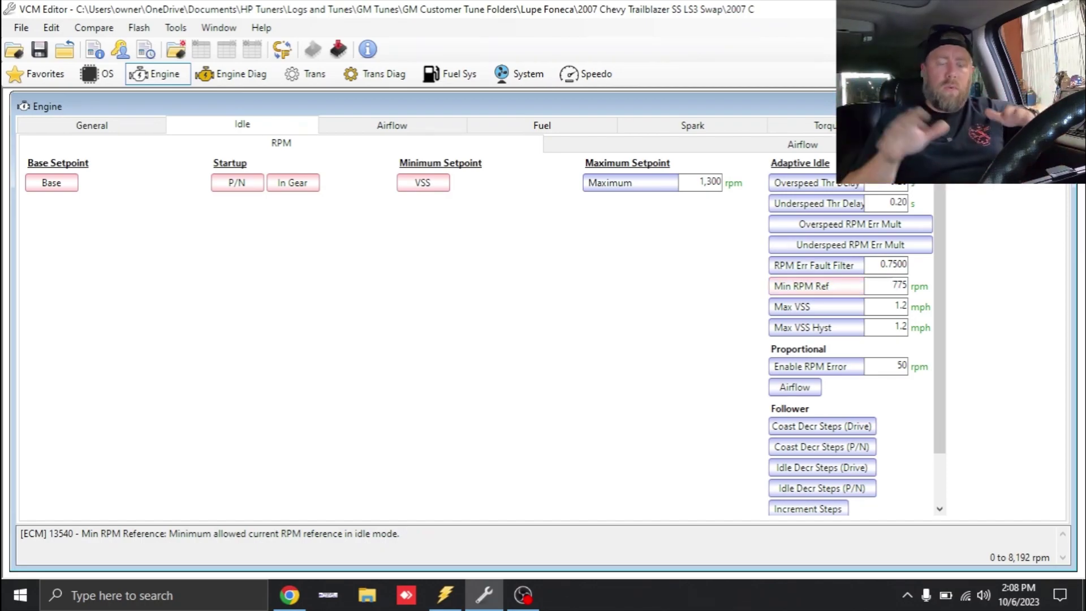
Step: In Final Idle Airflow Minimum, add 5 g/s to the 200–800 rpm columns for all gears
click(826, 146)
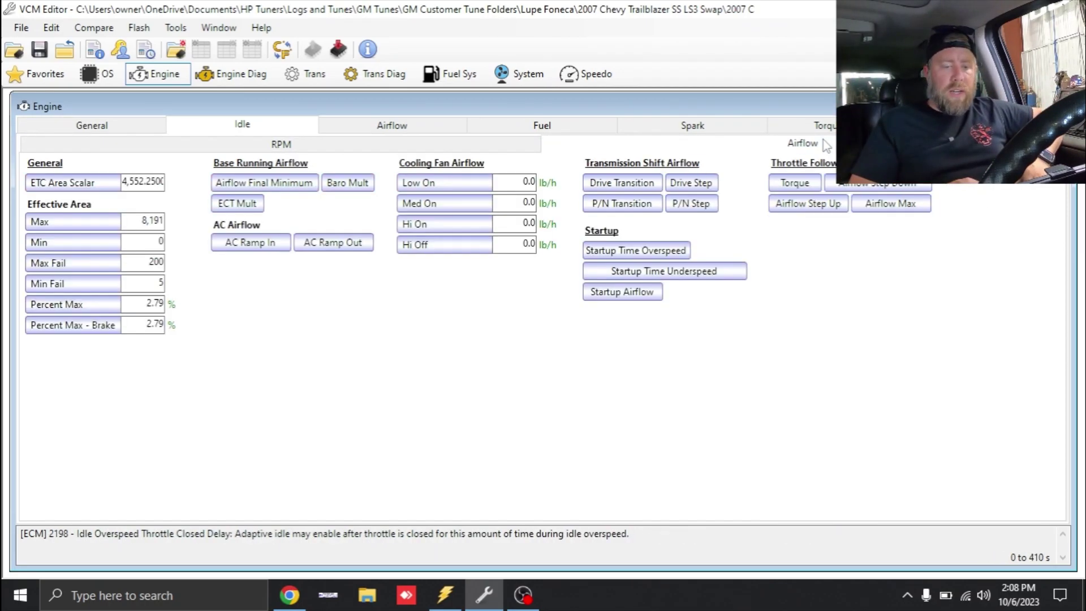
click(257, 186)
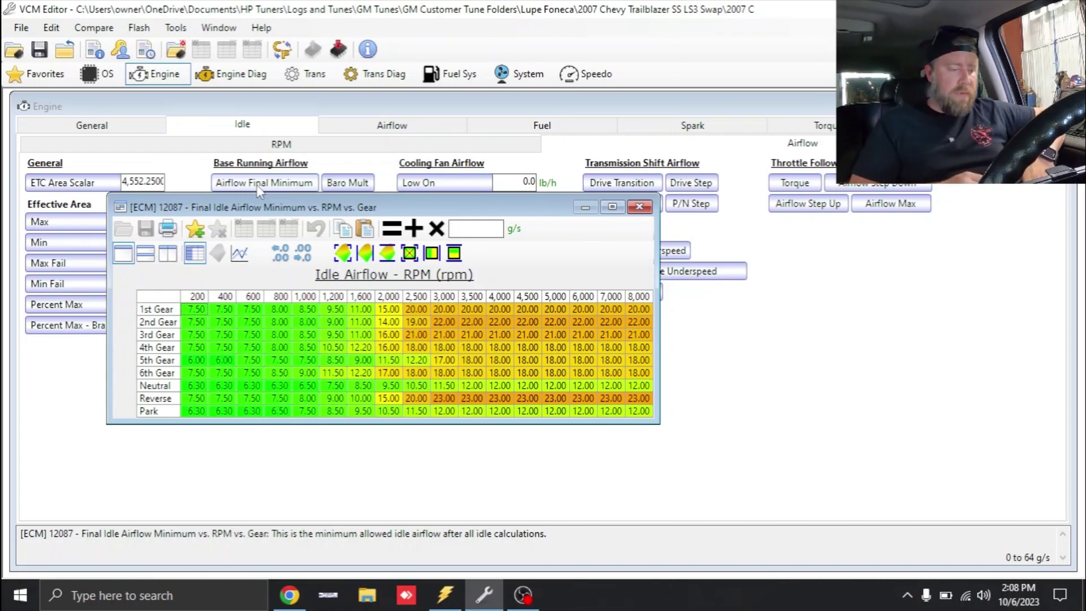
drag(196, 309, 252, 411)
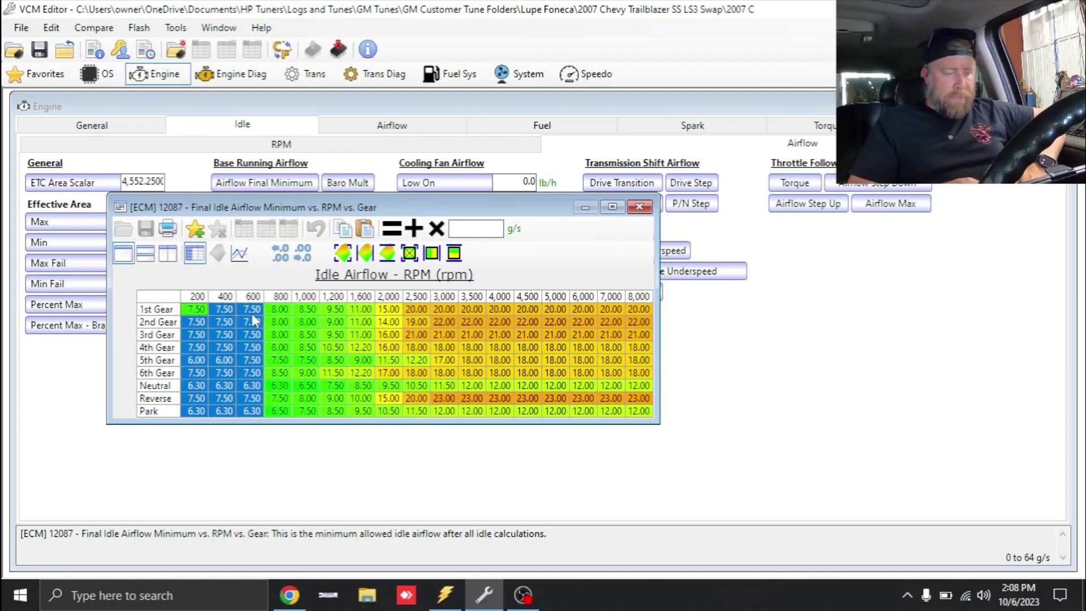
drag(252, 320, 277, 328)
click(489, 228)
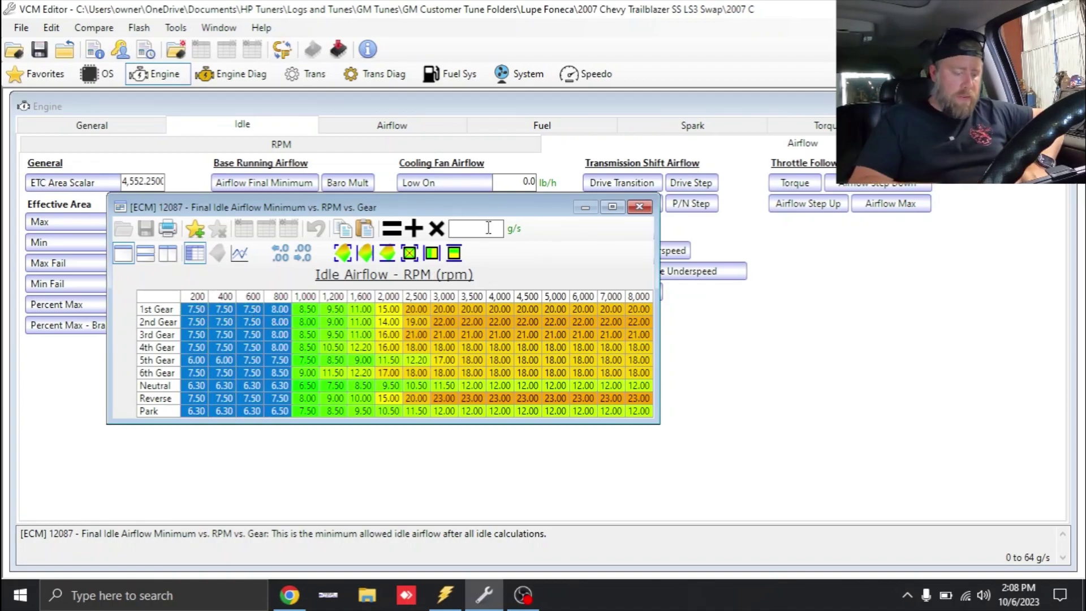
text(5)
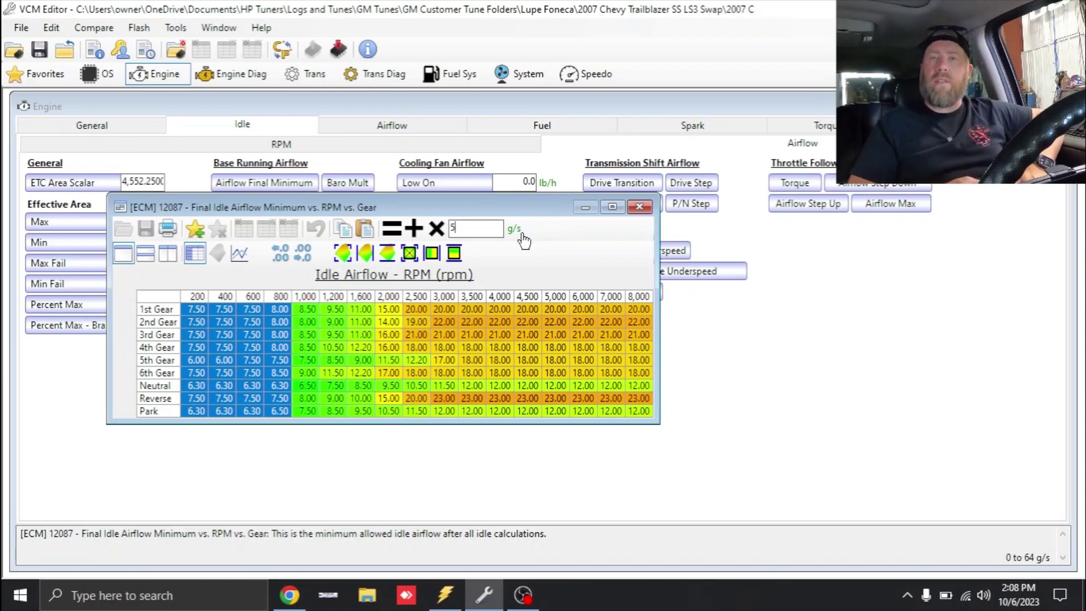
click(414, 228)
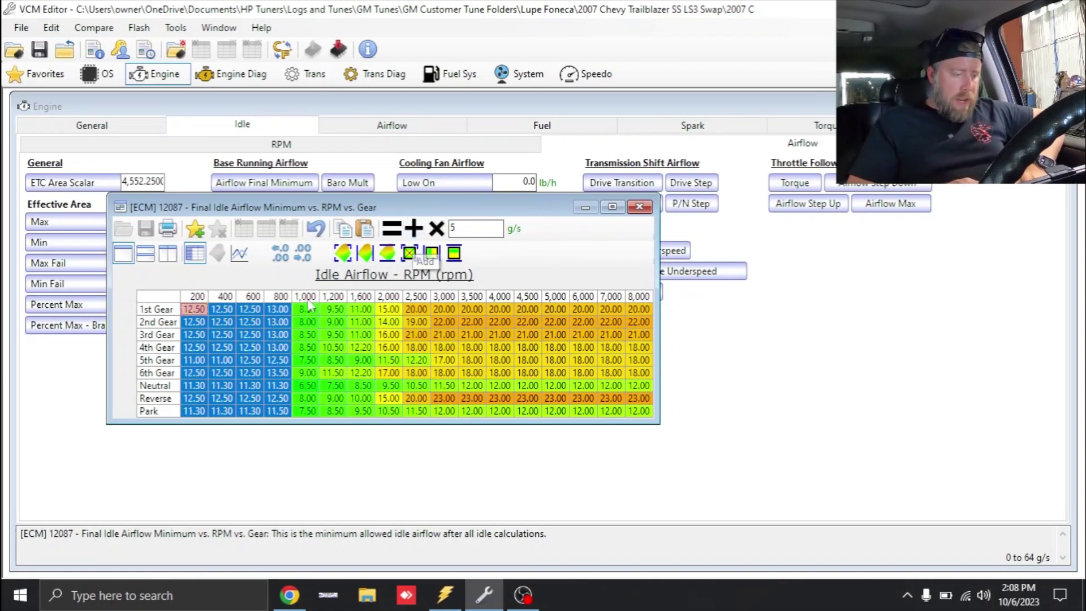
Step: Interpolate horizontally across the 1st–4th, 5th, 6th Gear and Reverse cell ranges
drag(284, 306, 381, 350)
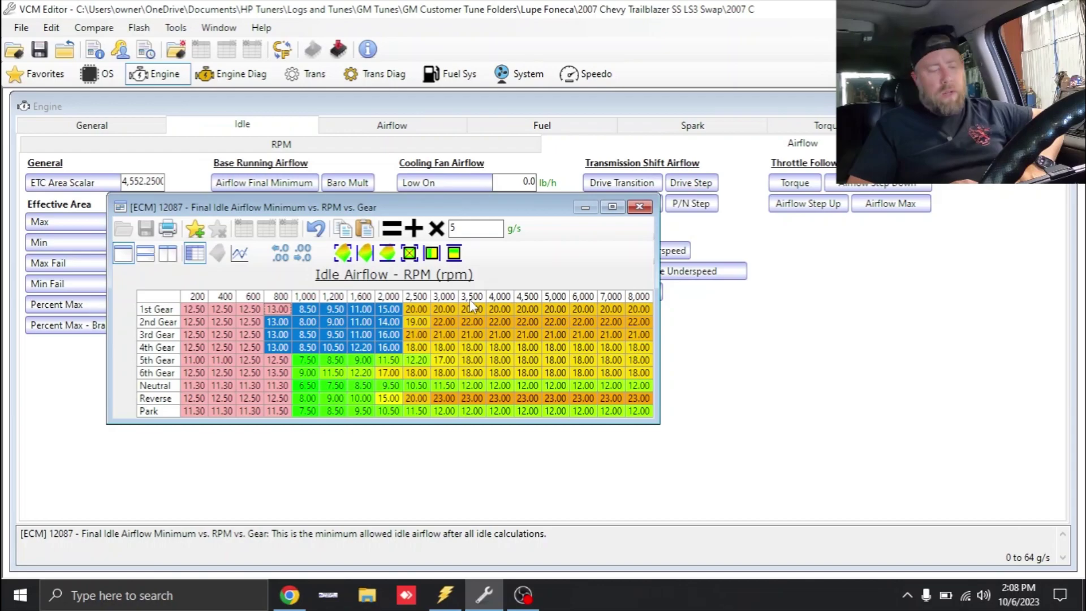
click(431, 254)
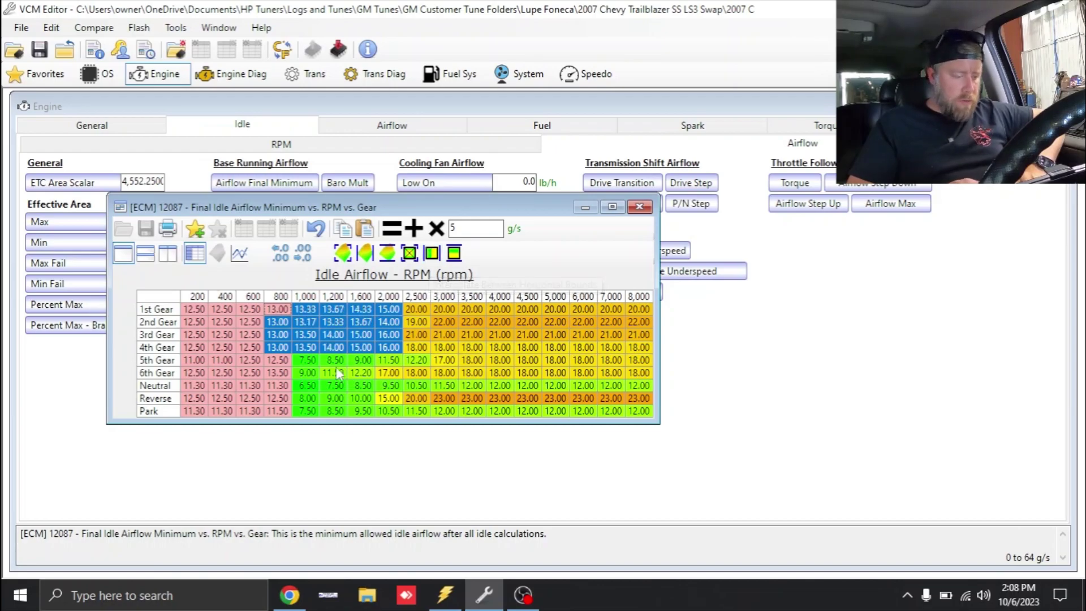
drag(278, 361, 456, 370)
click(431, 253)
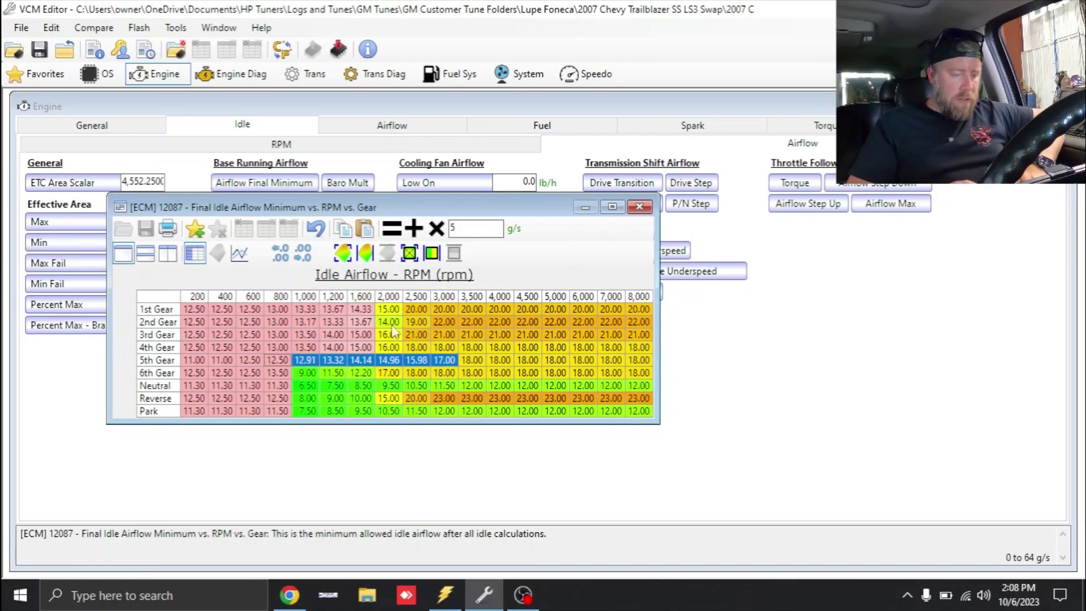
drag(301, 373, 378, 381)
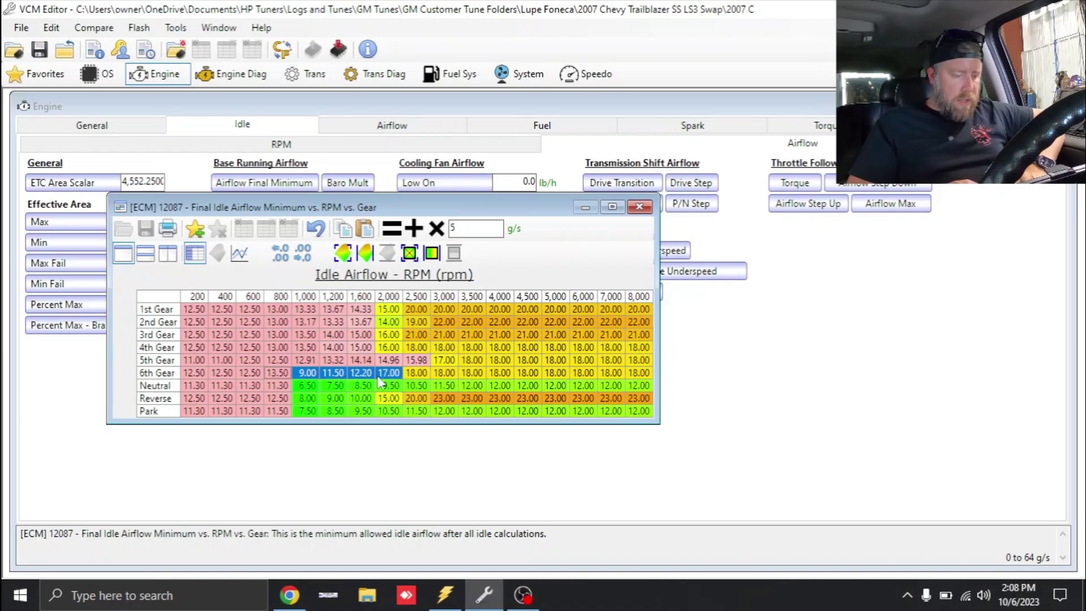
click(432, 253)
drag(275, 399, 388, 399)
key(h)
Step: Add 5 g/s to the Neutral and Park rows from 1,000 to 8,000 rpm
drag(306, 385, 655, 386)
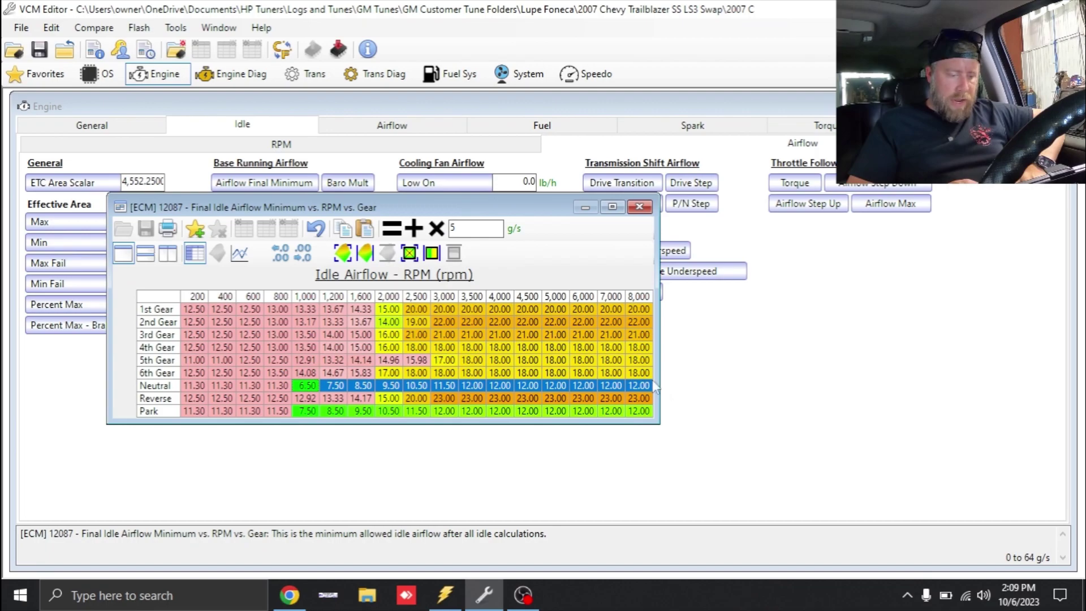
click(413, 228)
drag(305, 417, 656, 428)
click(414, 228)
click(444, 362)
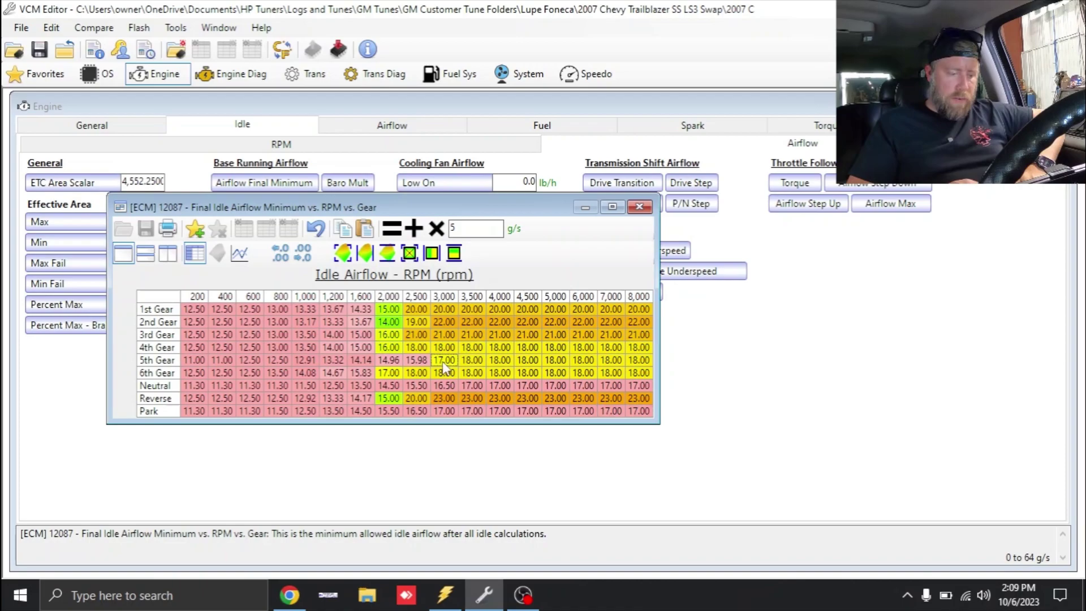
Step: Add 3 g/s to every cell of the idle Startup Airflow table
click(640, 207)
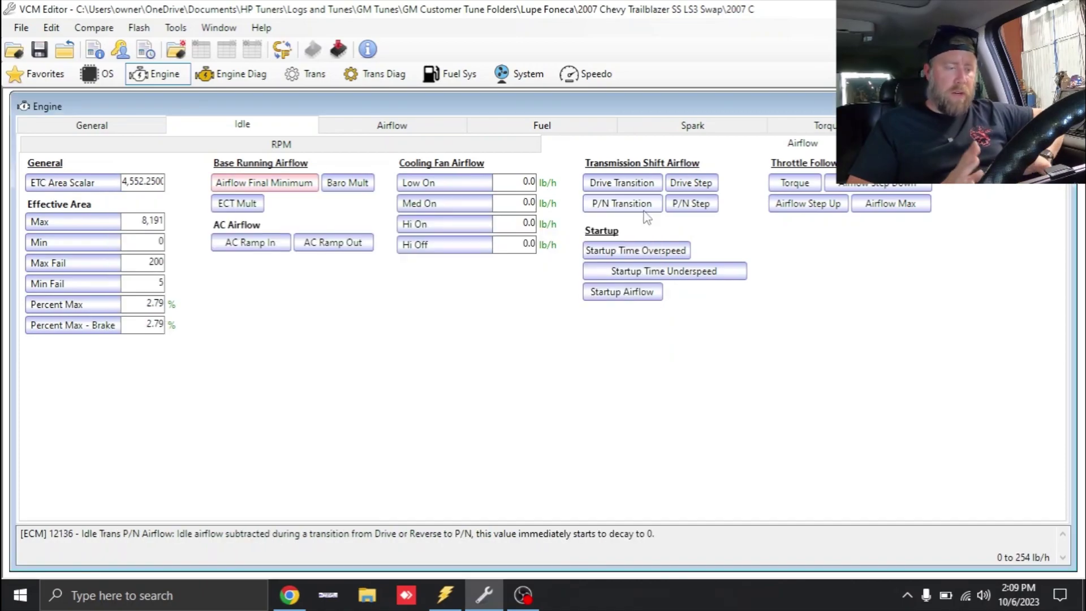
click(619, 292)
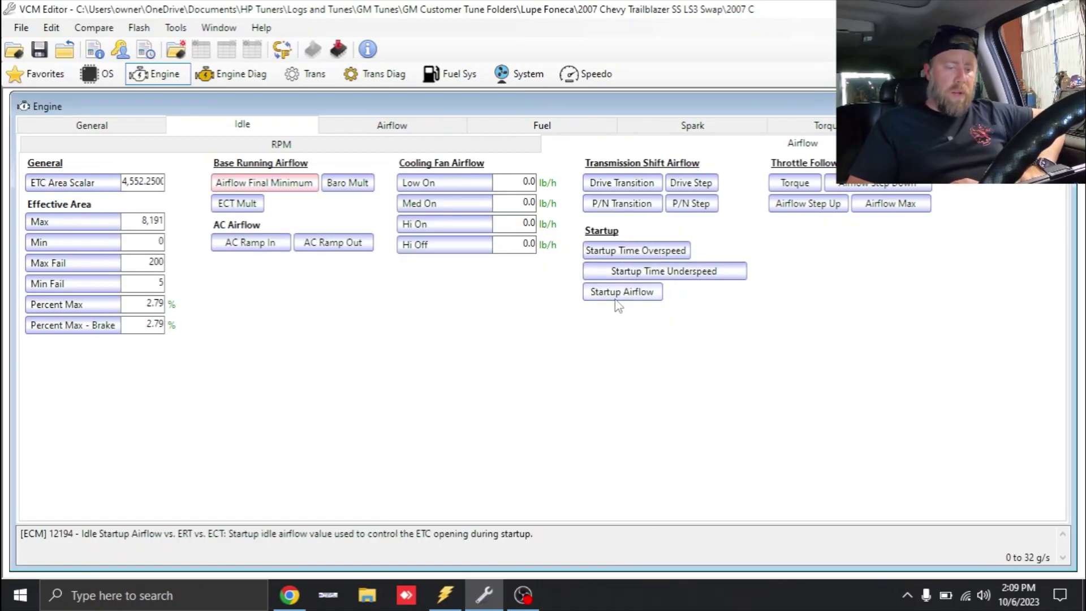
click(44, 198)
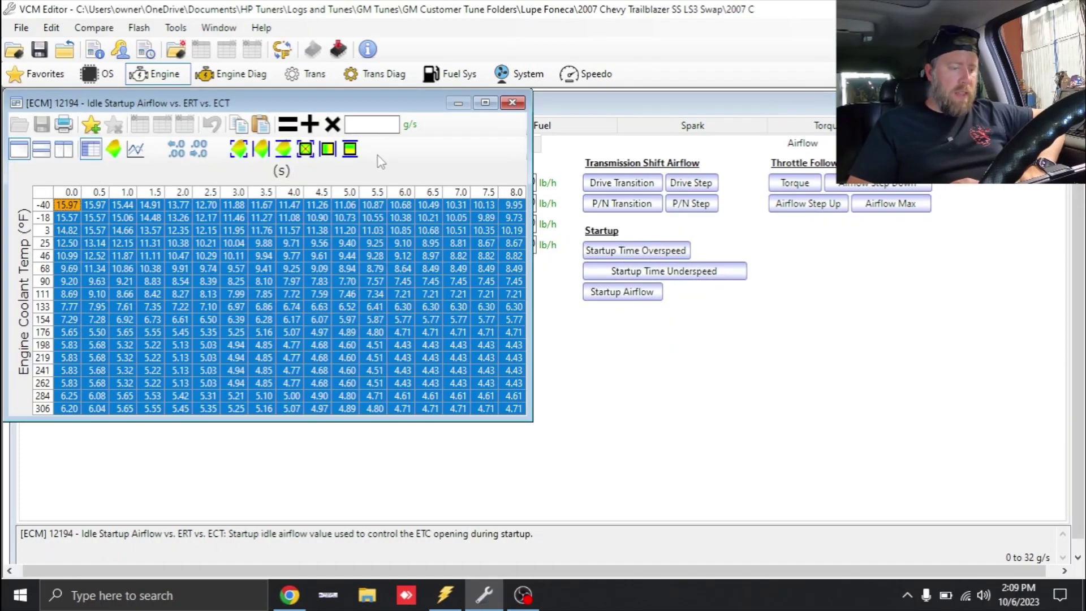
click(373, 126)
text(3)
click(309, 124)
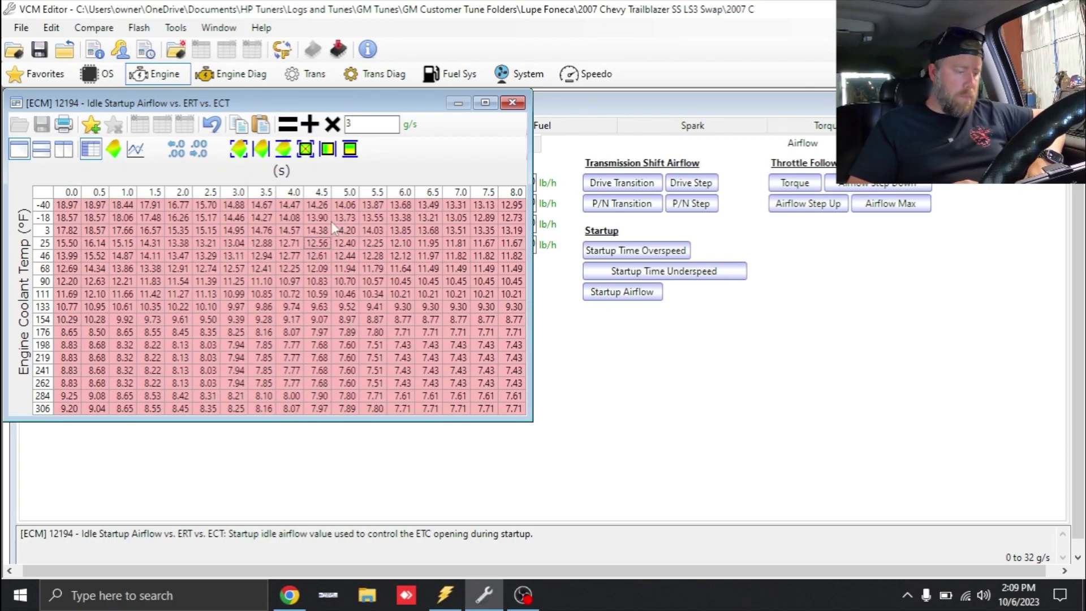
click(513, 102)
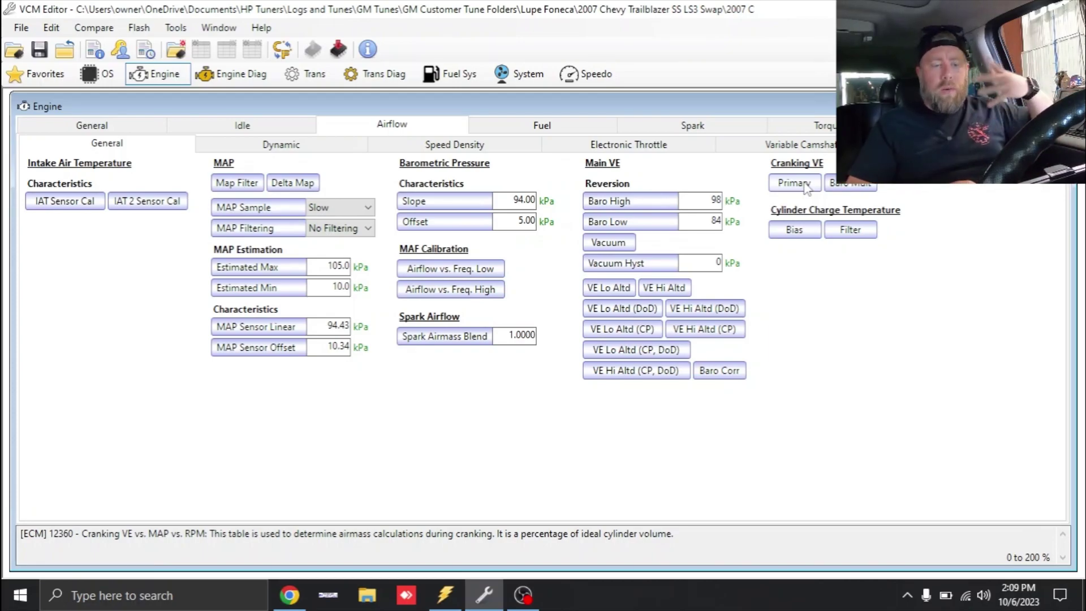
Step: Set every cell of the primary Cranking VE table to 80%
click(806, 186)
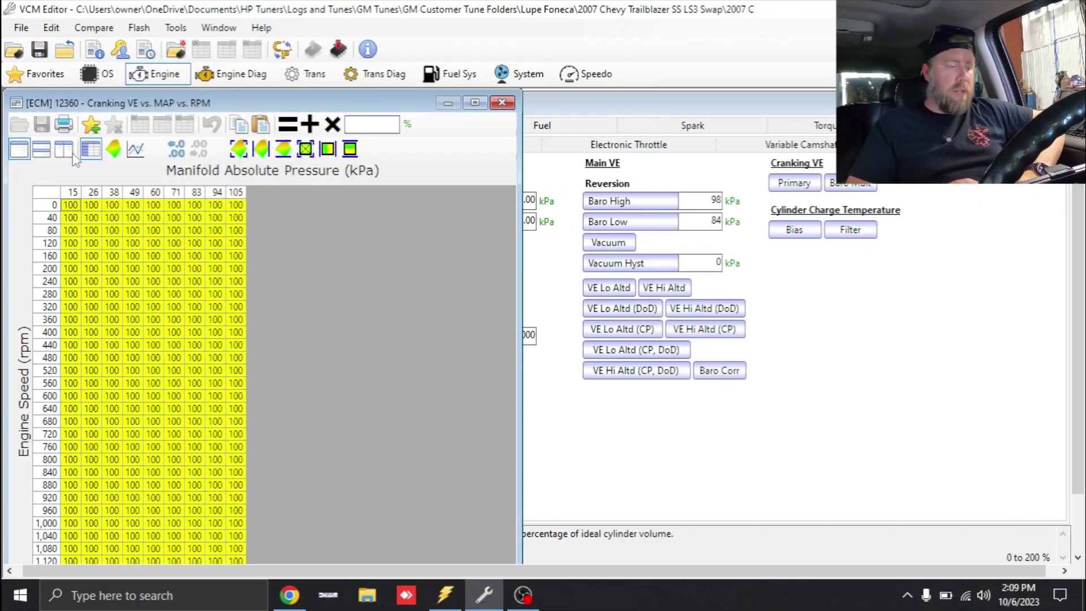
click(38, 195)
text(80)
key(Return)
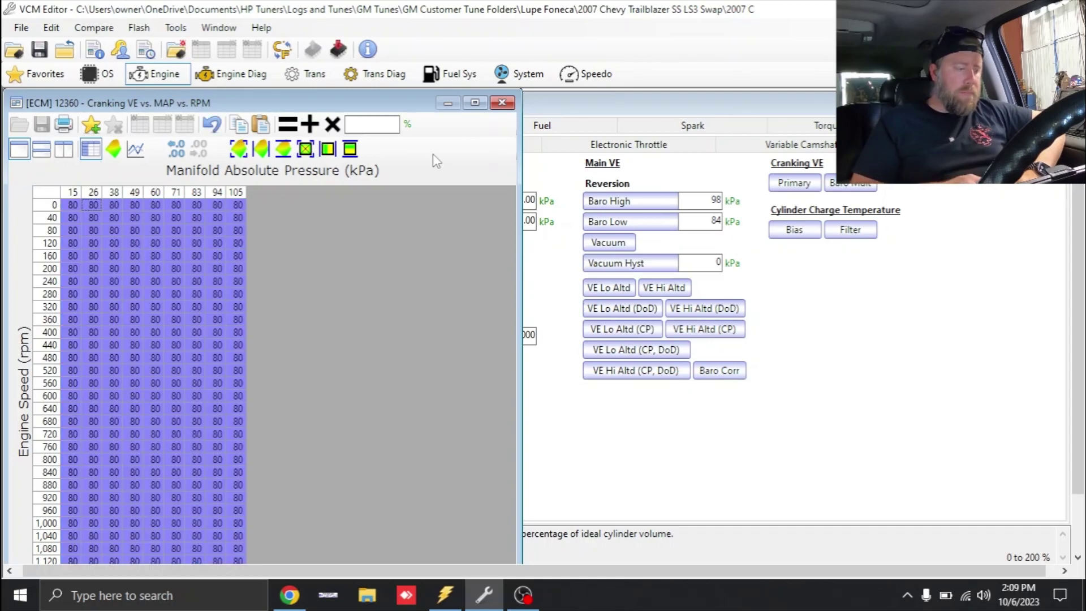
click(502, 103)
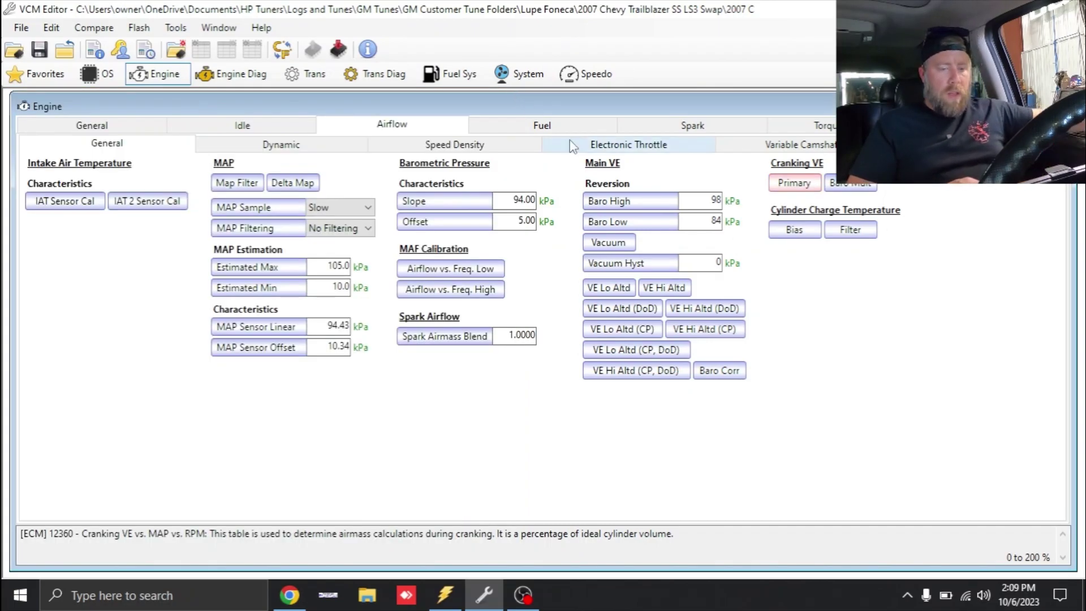
Step: Under Fuel General, fill the whole Stoich AFR row with 14.08
click(483, 132)
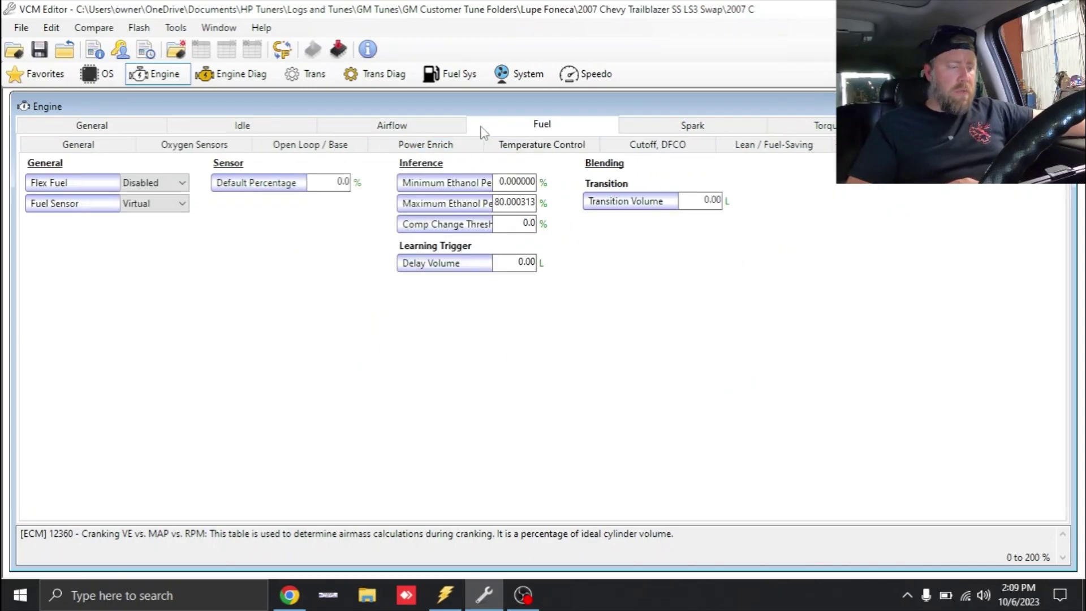
click(117, 148)
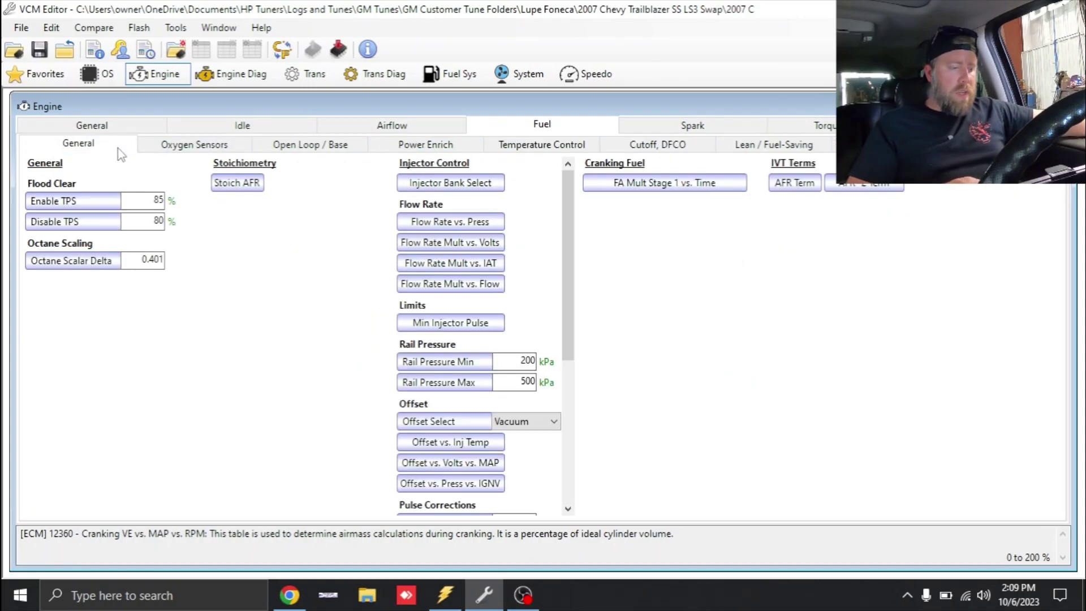
click(255, 185)
click(55, 203)
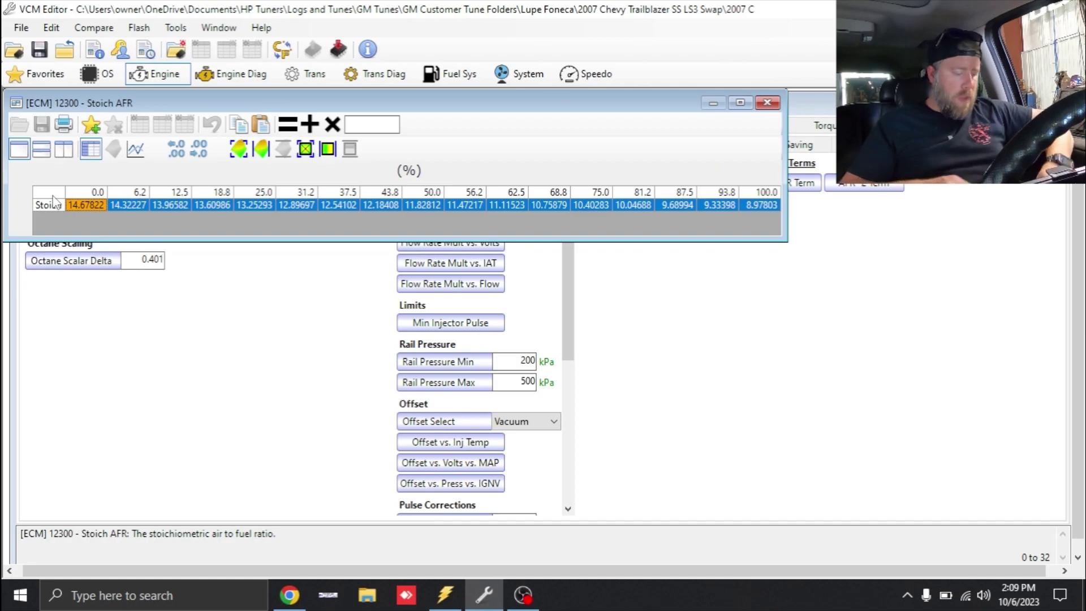
text(14.08)
key(Return)
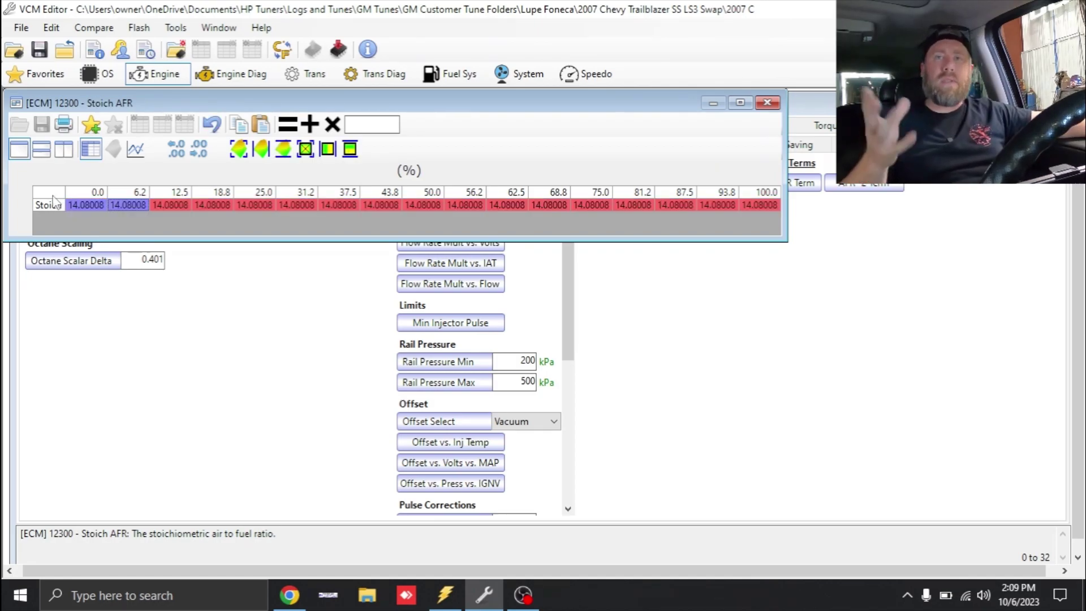
click(778, 103)
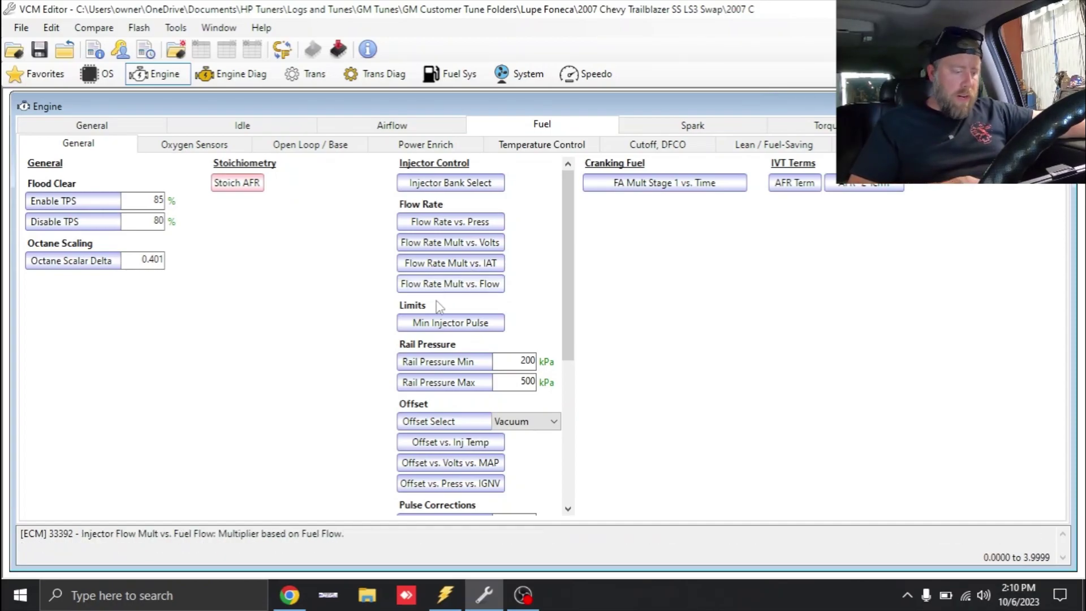
Step: Locate part 16U-00-0050-8 on the DeatschWerks GM calibrations page and download its 50 lb/hr data file
click(286, 600)
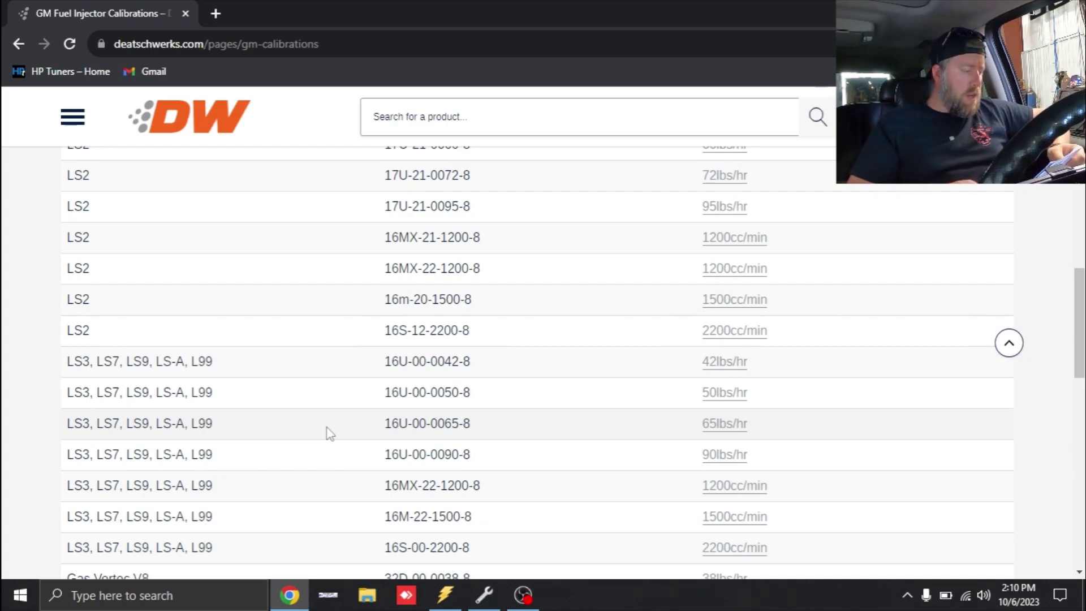
drag(385, 394, 480, 403)
click(729, 399)
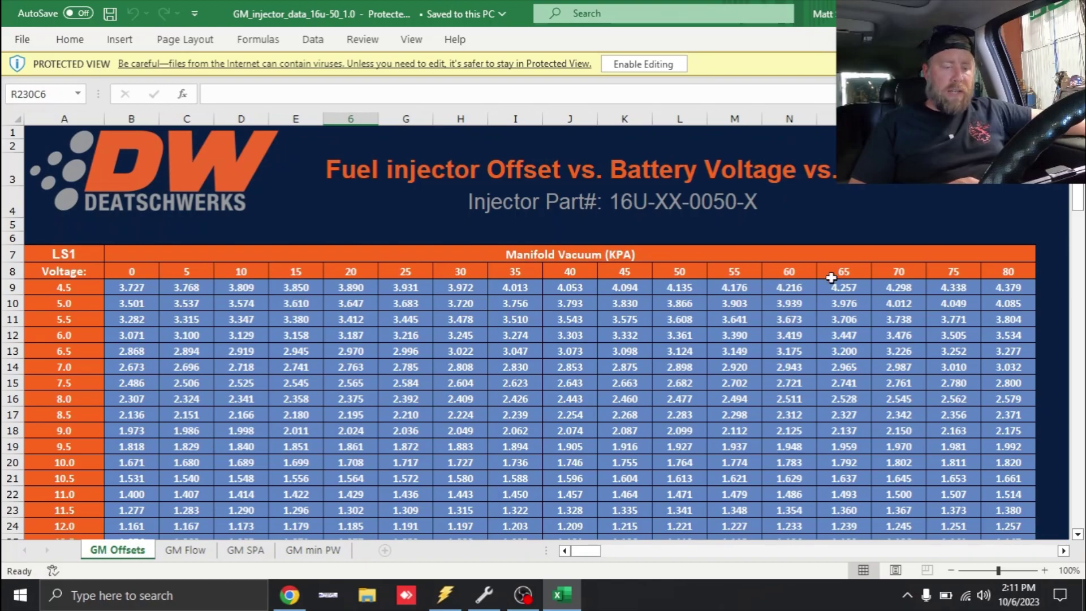
Step: Open the Injector Offset vs. Pressure Delta vs. IGNV table, then return to the Excel offset sheet
click(484, 594)
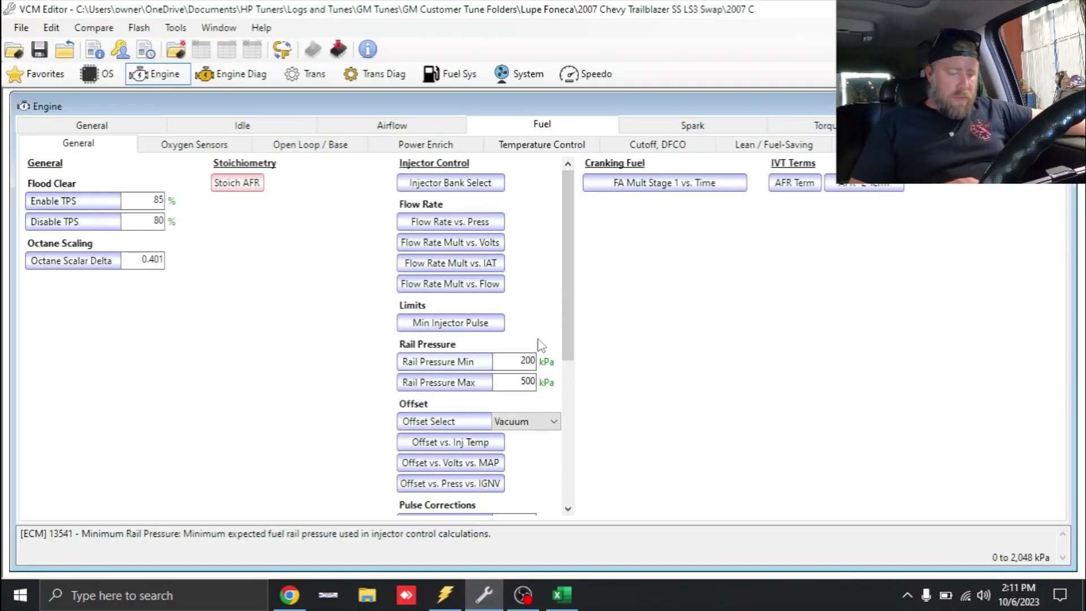
scroll(543, 362, down, 1)
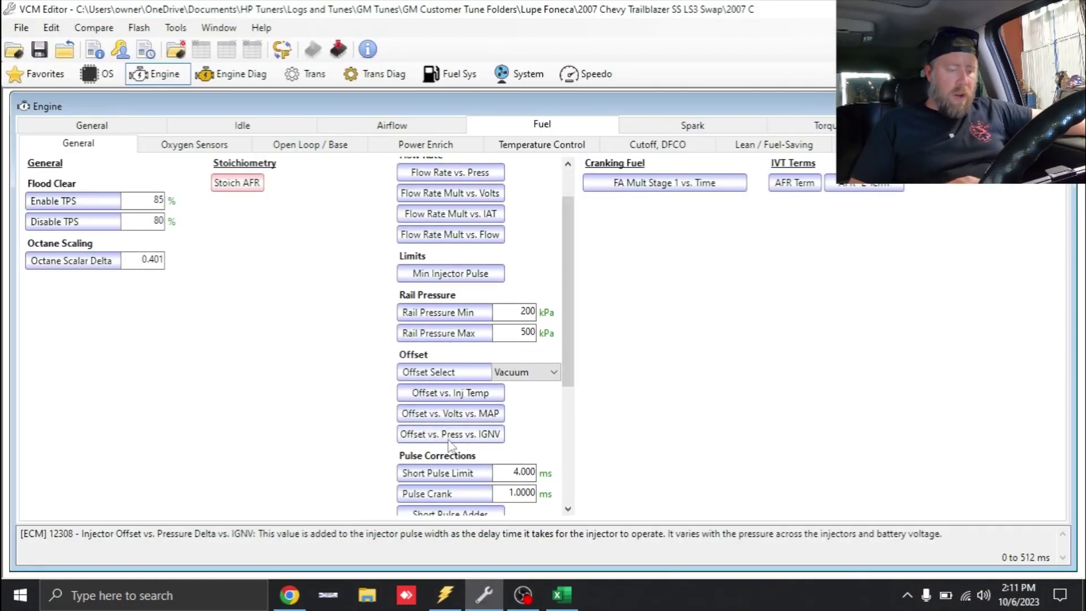
click(451, 434)
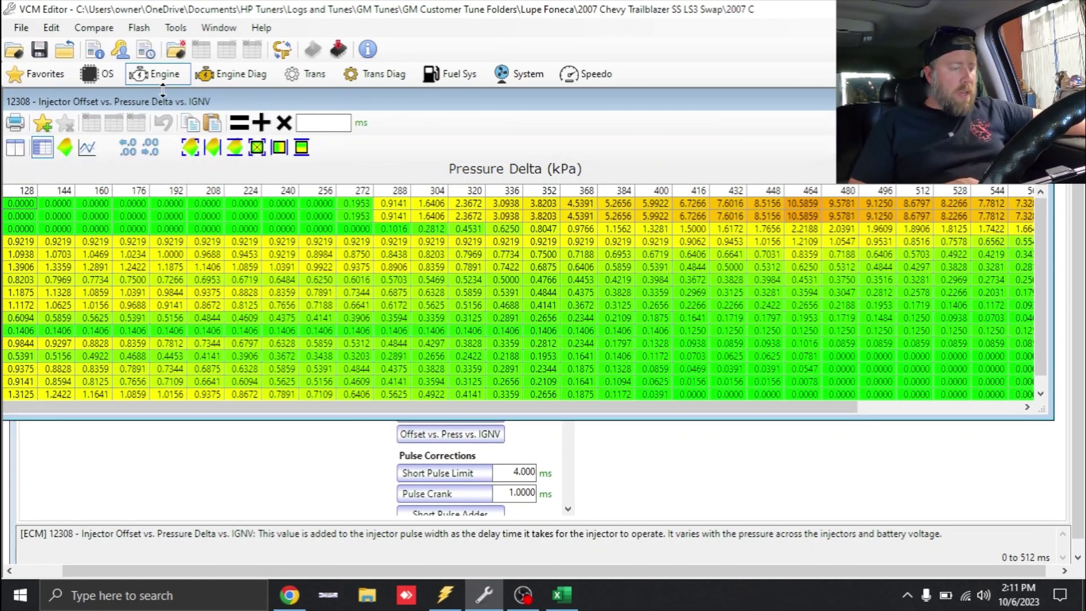
mouse_move(209, 99)
mouse_down()
mouse_move(229, 99)
mouse_move(216, 98)
mouse_up()
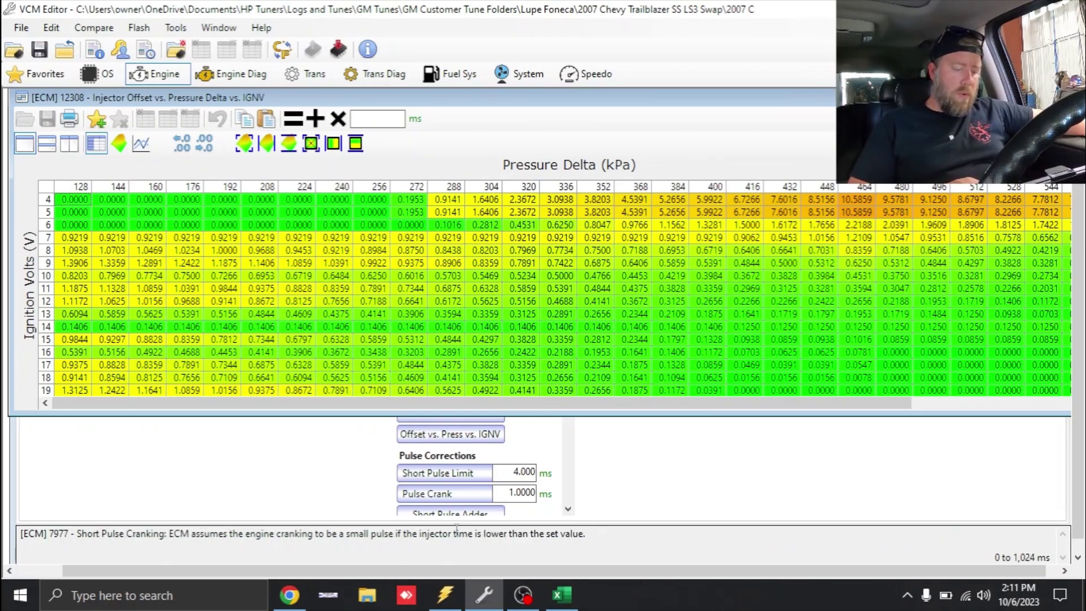
click(561, 594)
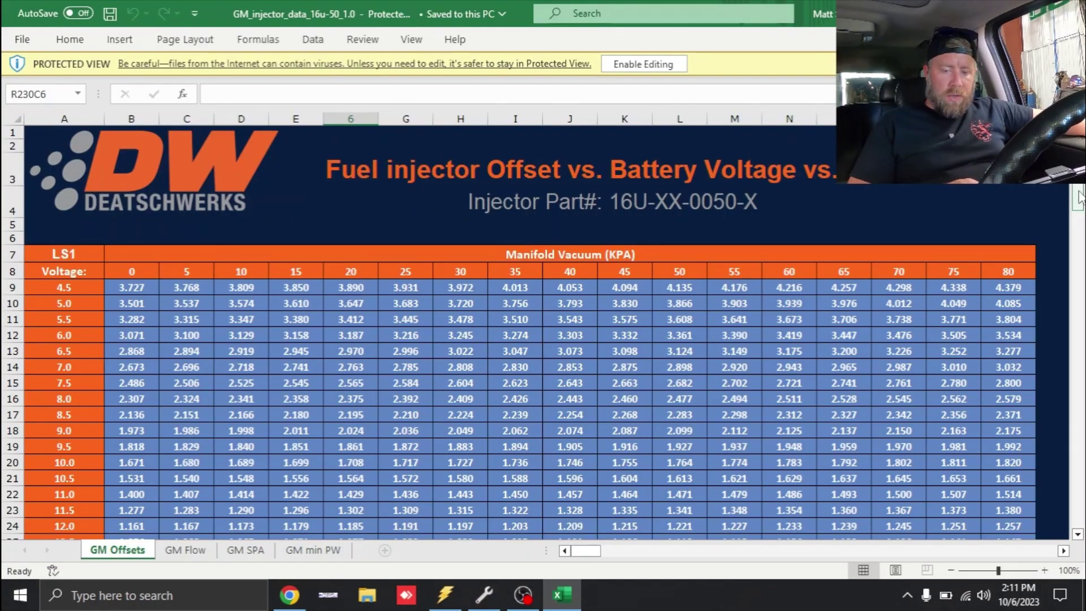
Step: Copy the LS7 offset block (rows 104–120) from Excel and paste it over the whole Injector Offset table
drag(1080, 196, 1079, 397)
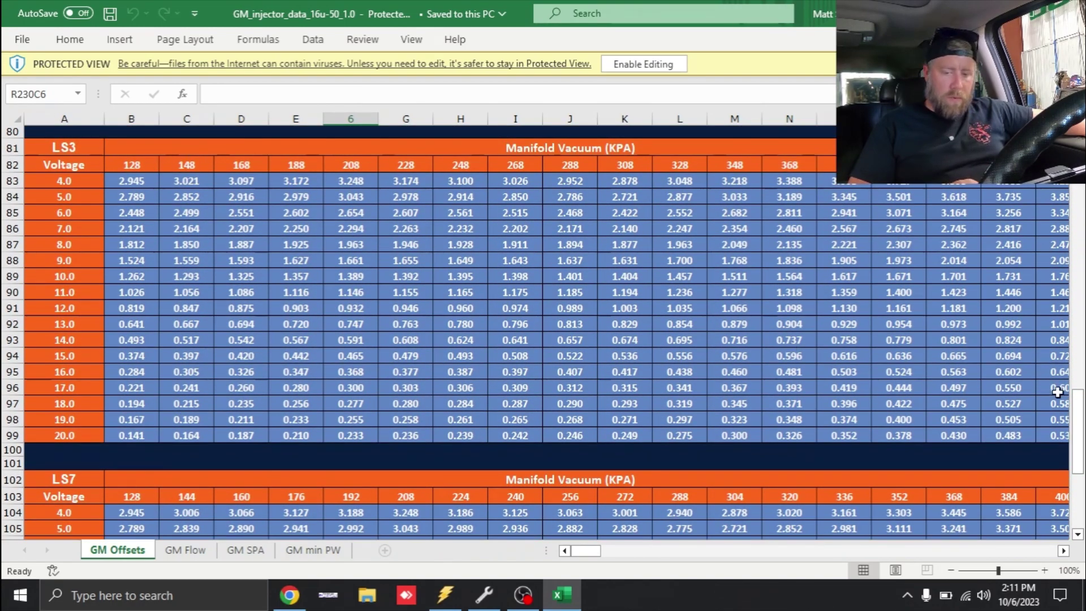
scroll(1057, 392, down, 5)
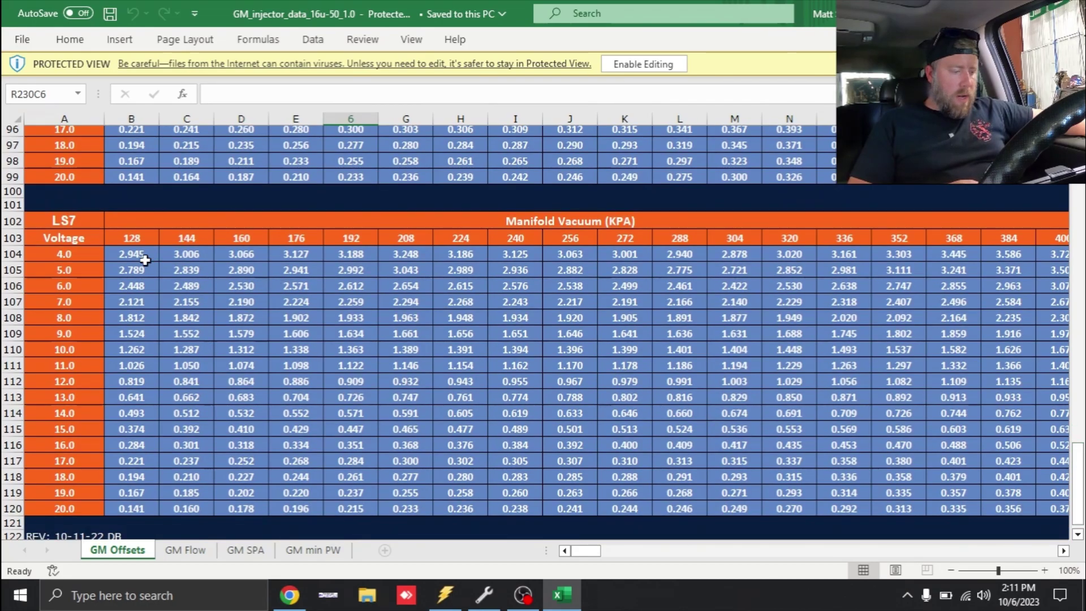
drag(141, 258, 1081, 495)
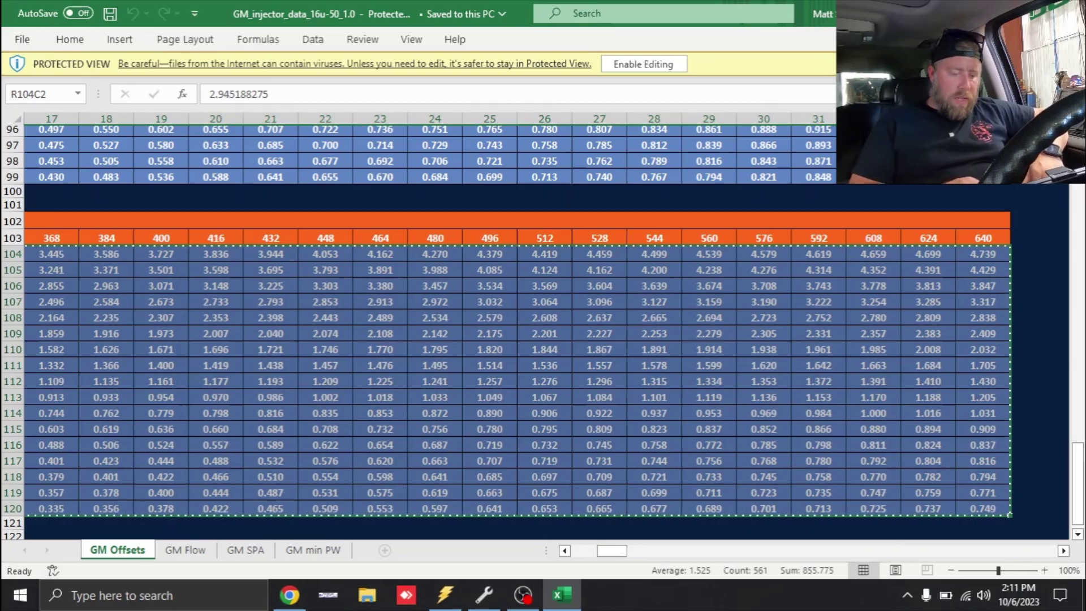
click(491, 602)
click(47, 187)
key(ctrl+v)
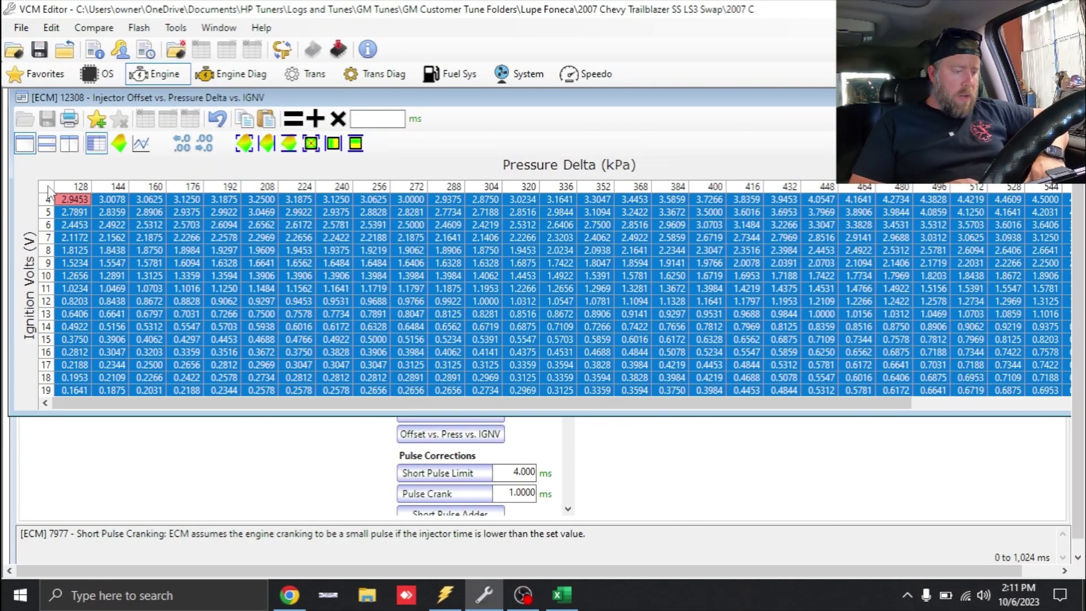
click(521, 369)
key(Escape)
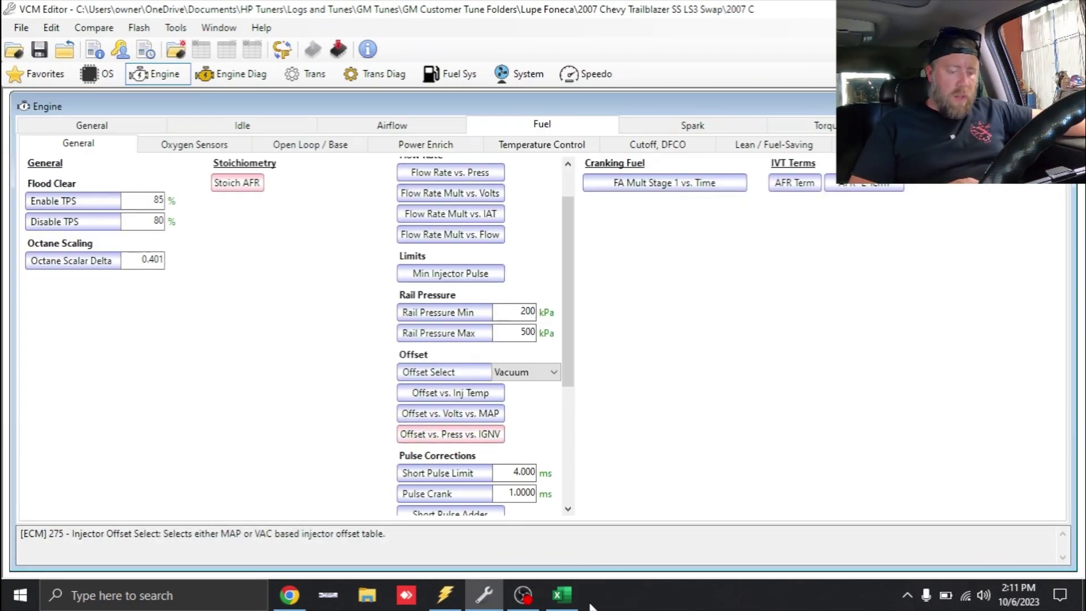
click(562, 595)
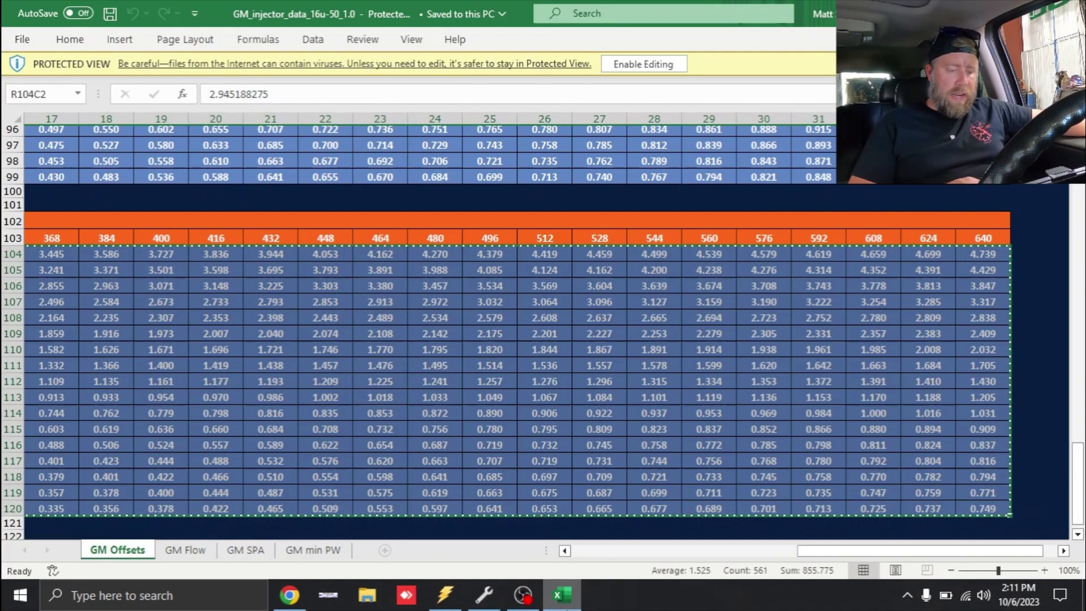
Step: Copy the LS7 Flow Rate row from the GM Flow sheet
click(185, 555)
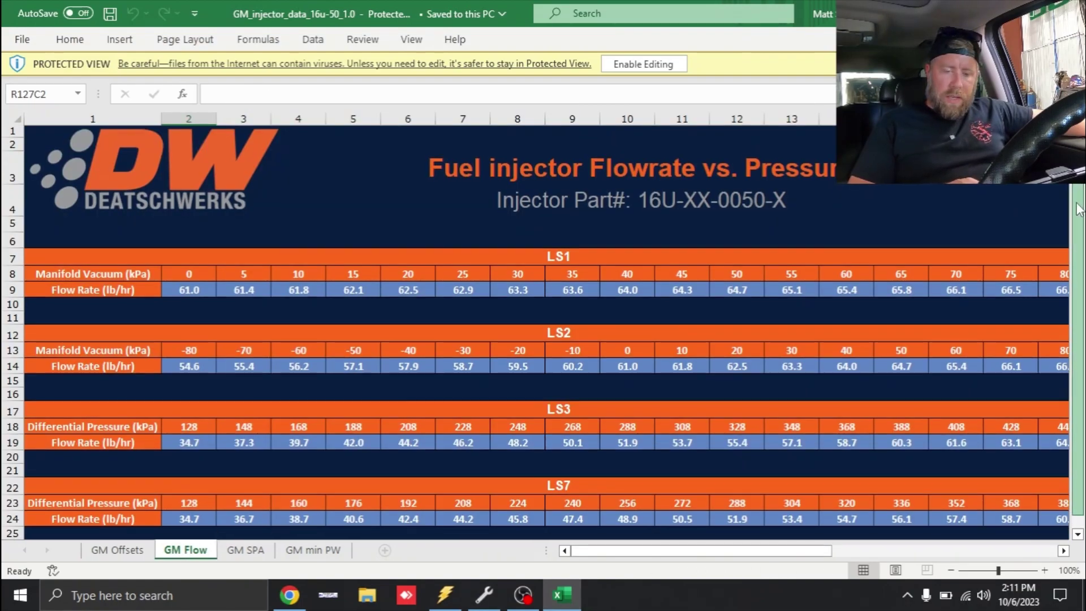
scroll(1081, 236, down, 1)
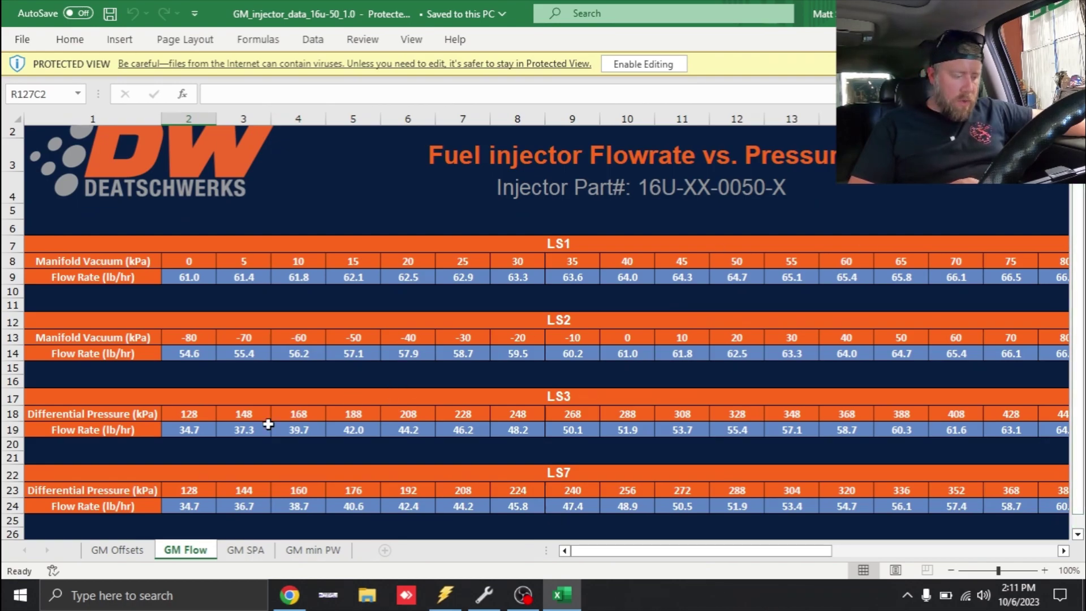
drag(188, 507, 1008, 514)
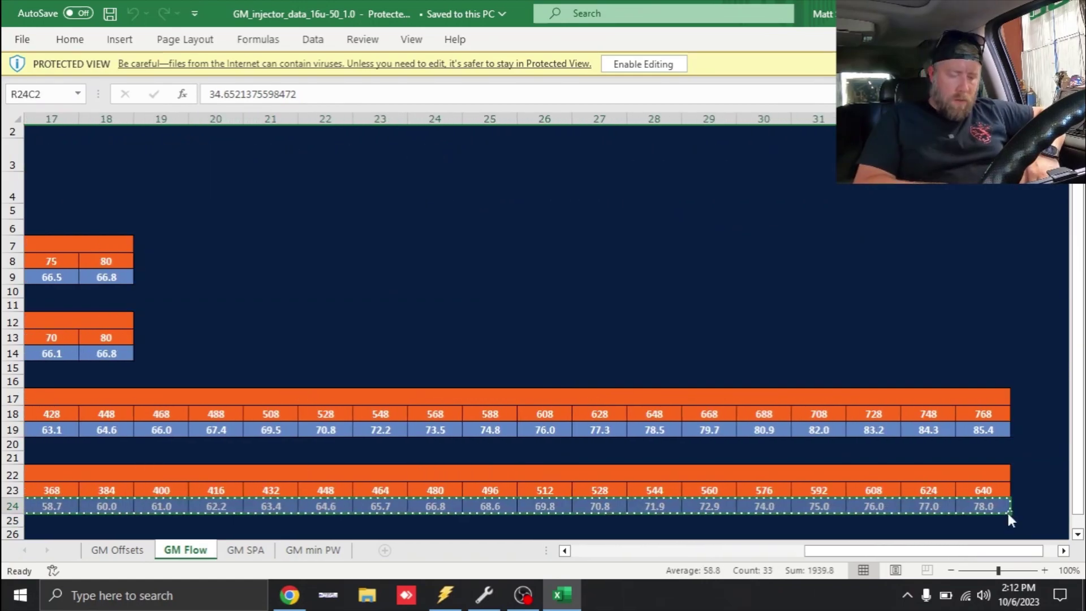
Step: Check the LS7 values in the Injector Flow Rate vs. Pressure table, then view the GM SPA sheet
click(484, 595)
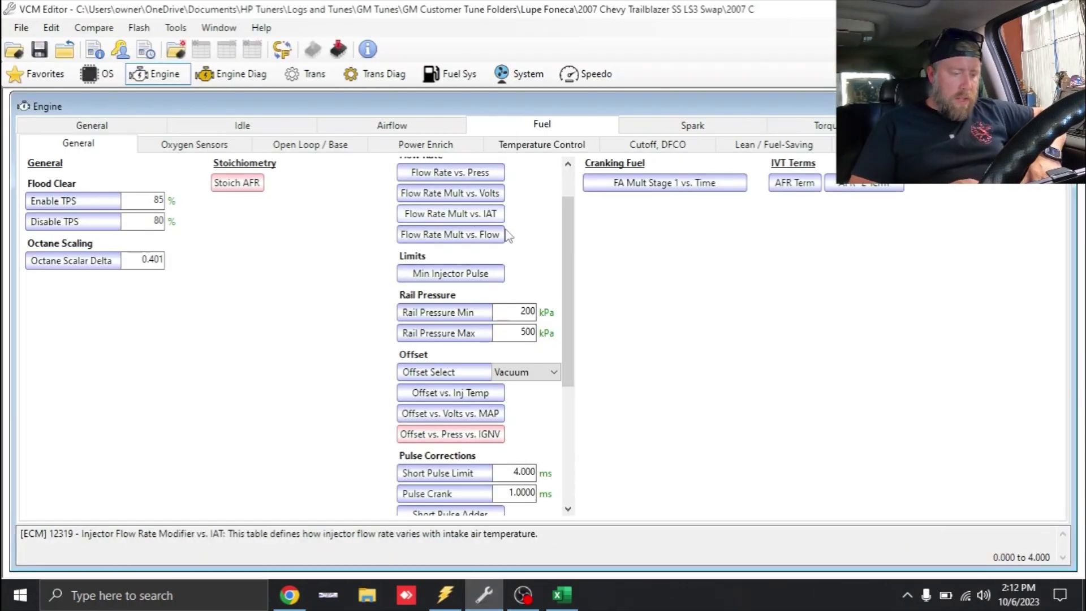
scroll(470, 238, up, 2)
click(464, 214)
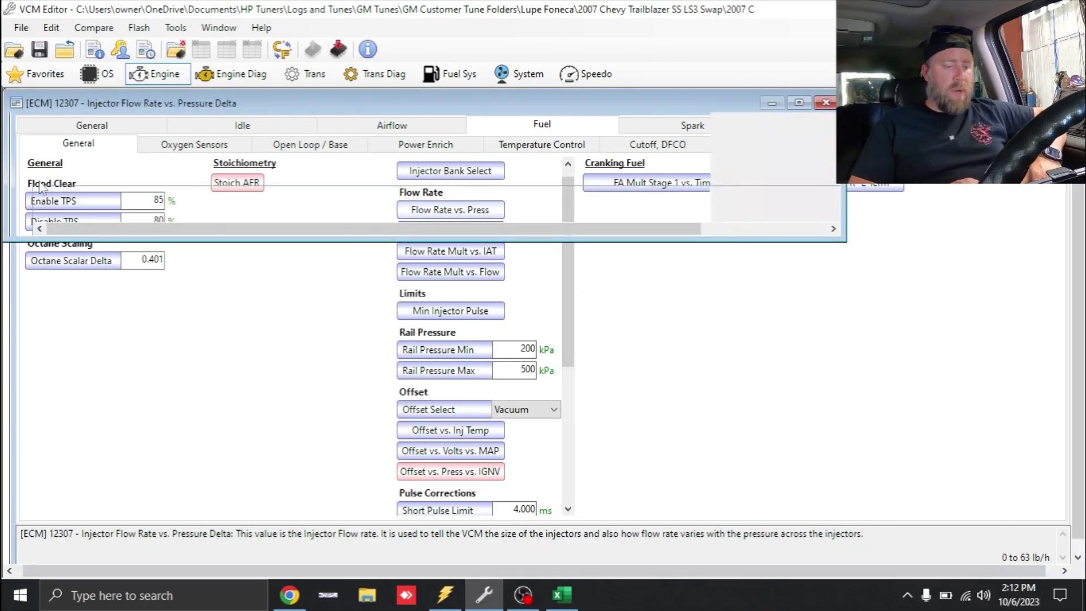
click(52, 203)
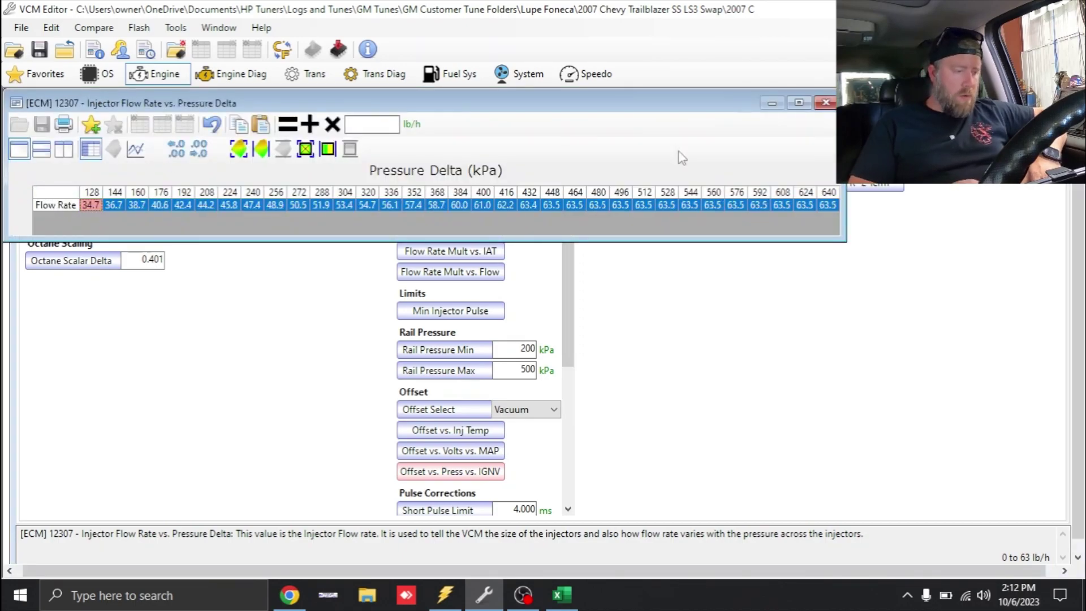
click(826, 102)
click(562, 595)
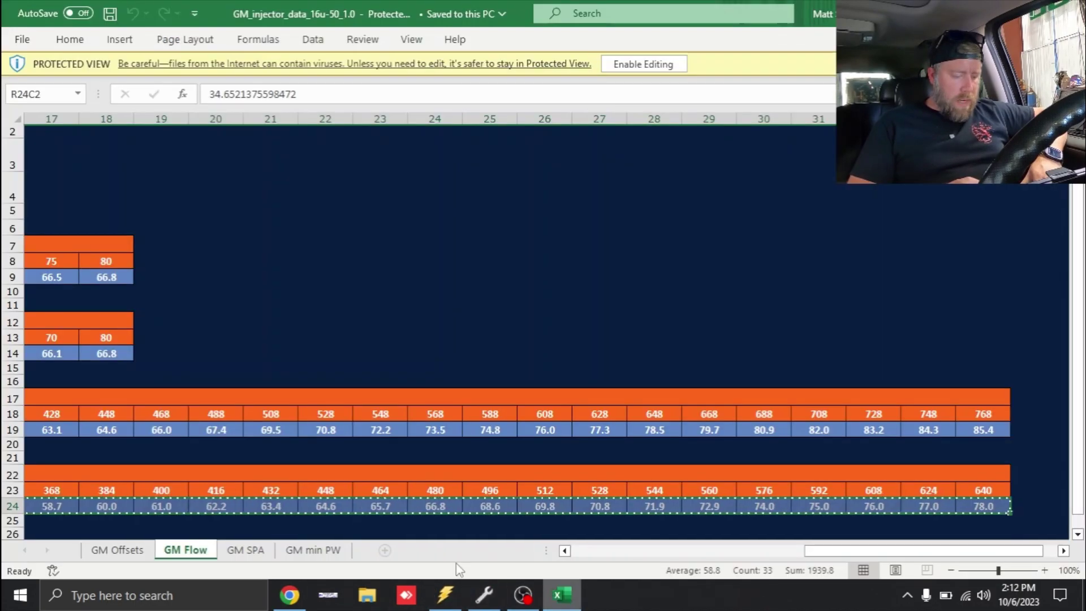
click(246, 550)
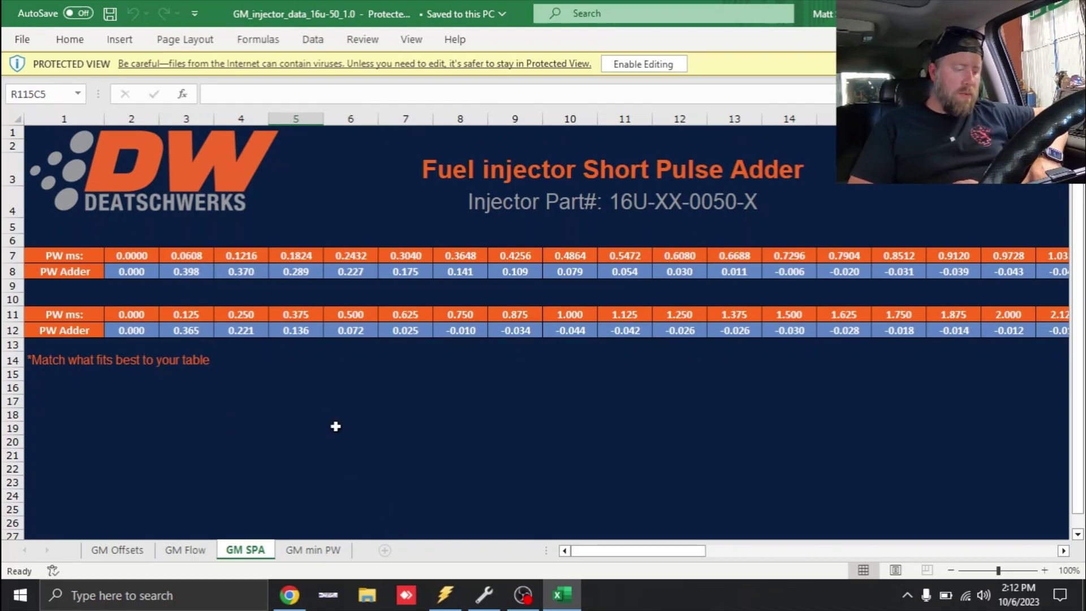
Step: Open the Fuel Short Pulse Adder table in the editor
click(485, 594)
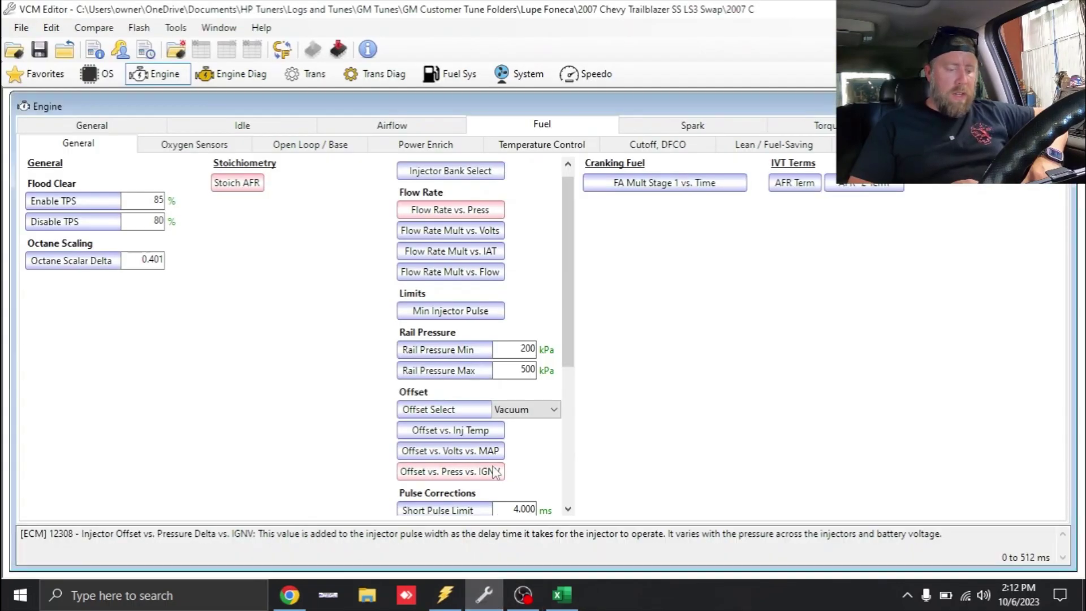
scroll(431, 436, down, 4)
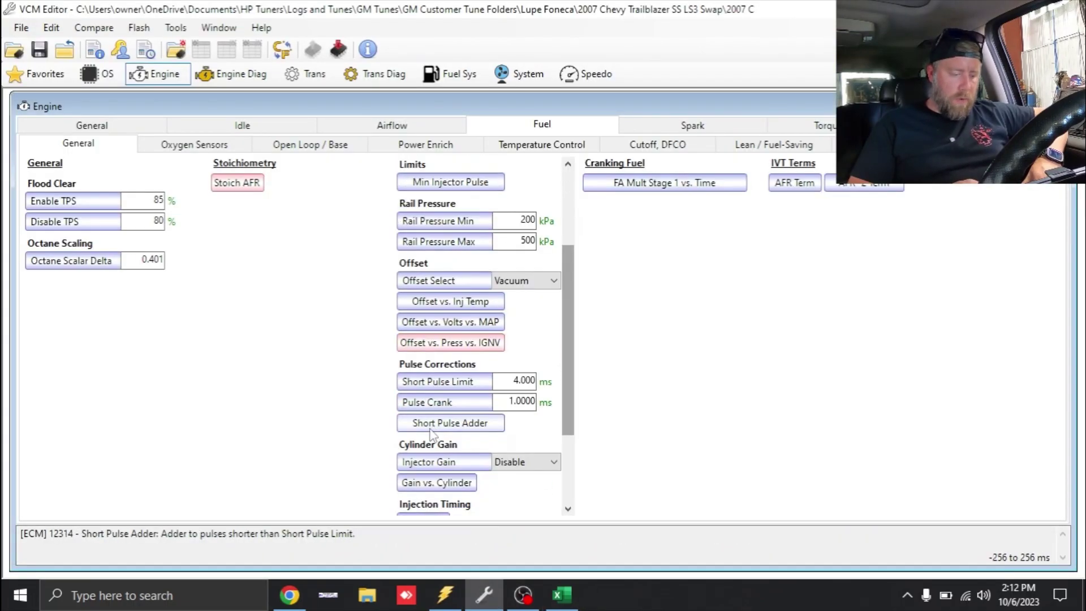
click(441, 423)
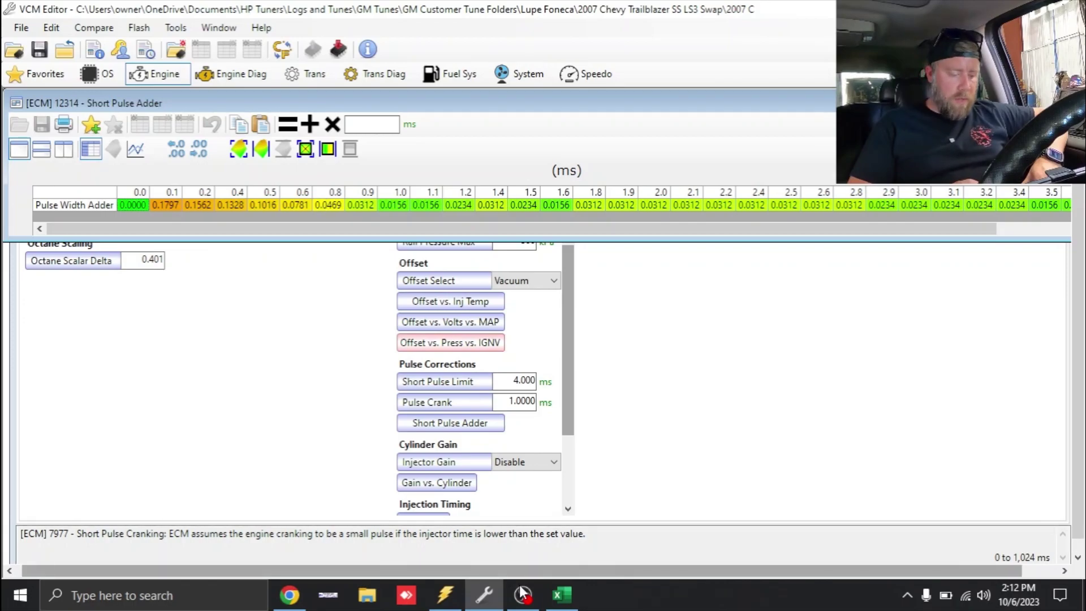
Step: Copy the GM SPA sheet's second-row PW Adder values and paste them into the Short Pulse Adder table
click(561, 594)
click(143, 331)
drag(143, 330, 703, 335)
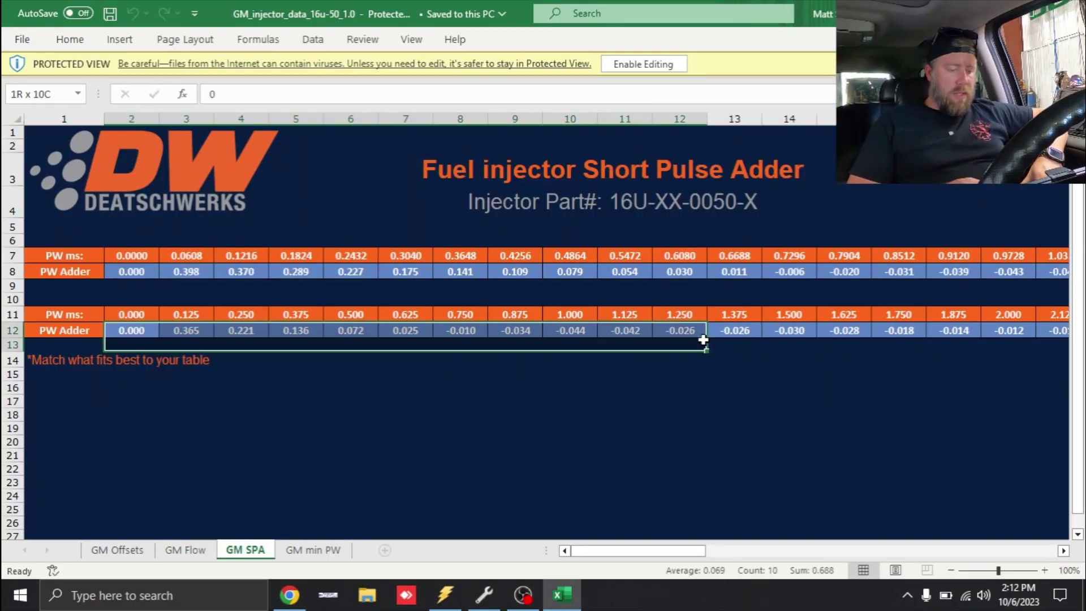
key(alt+Tab)
key(ctrl+v)
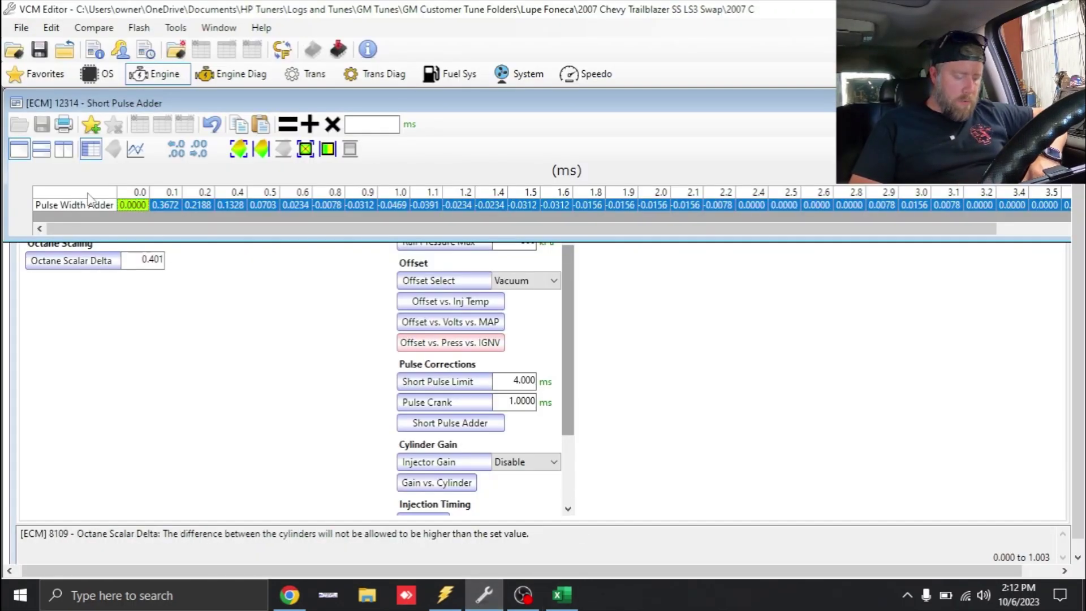
key(alt+Tab)
click(316, 551)
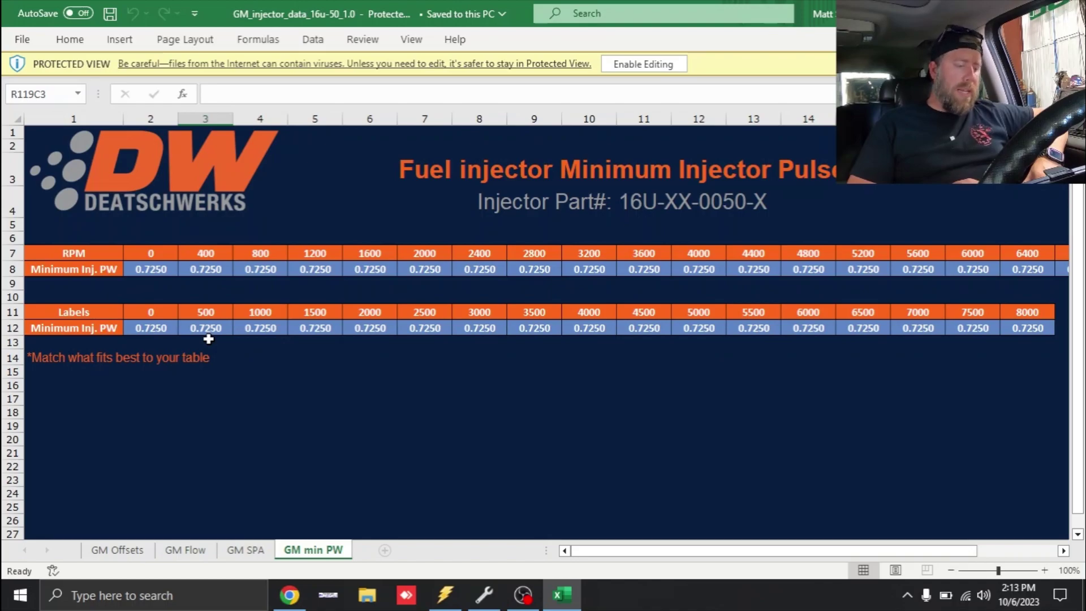
Step: Set the entire Minimum Injector Pulsewidth row to 0.727 ms and close the table
click(484, 595)
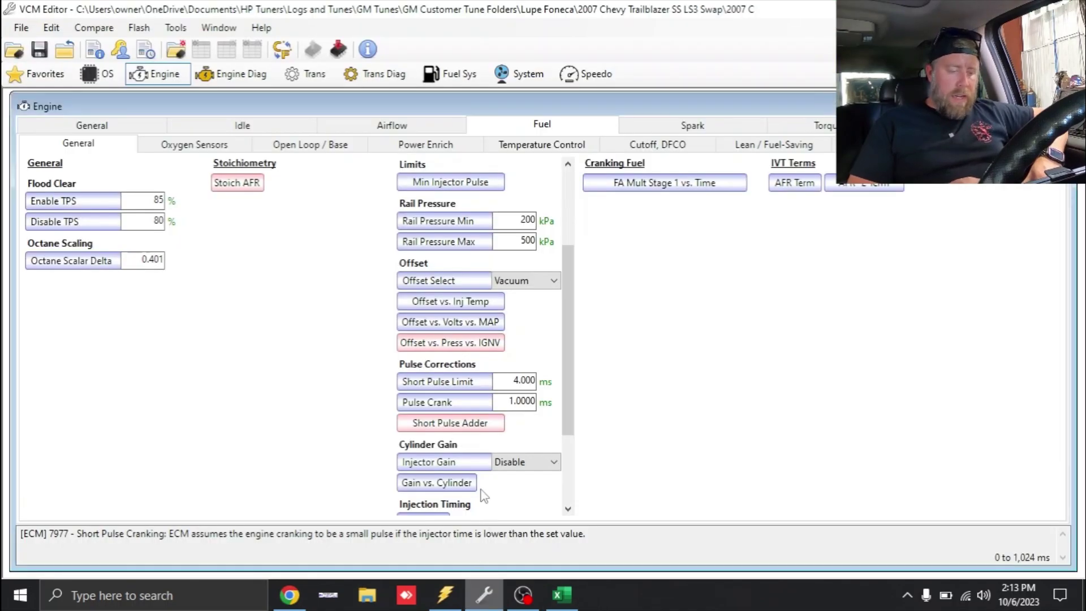
scroll(573, 405, down, 3)
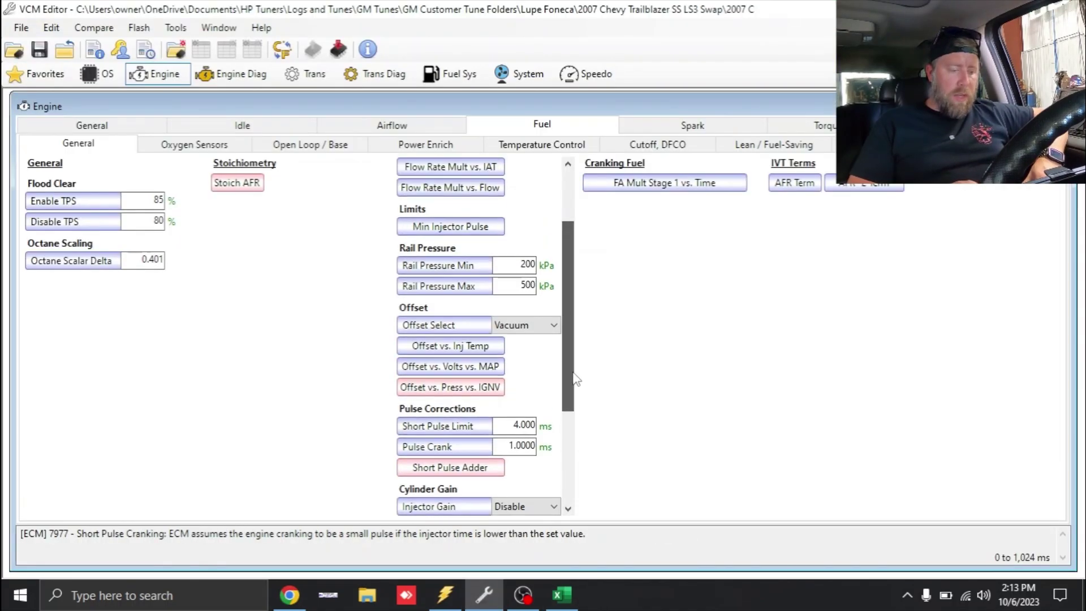
drag(573, 374, 575, 324)
click(473, 319)
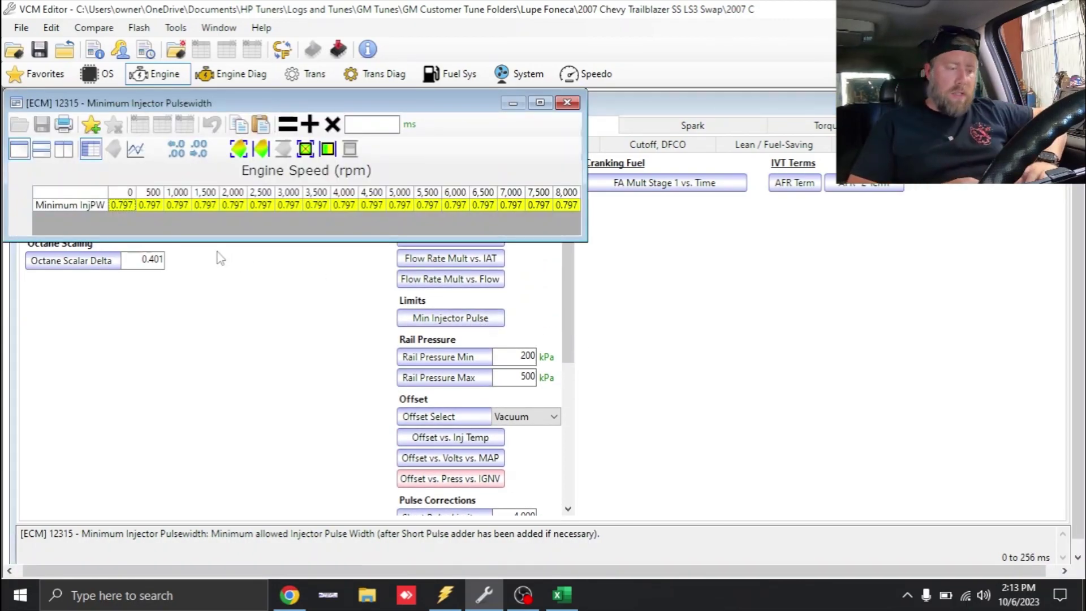
click(94, 202)
text(.700)
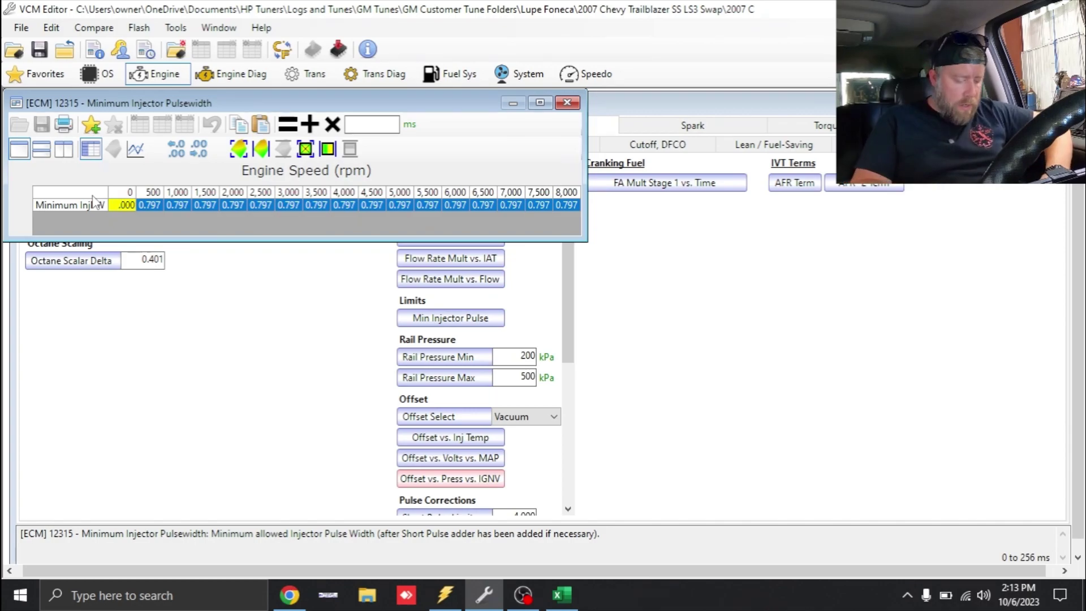
key(Return)
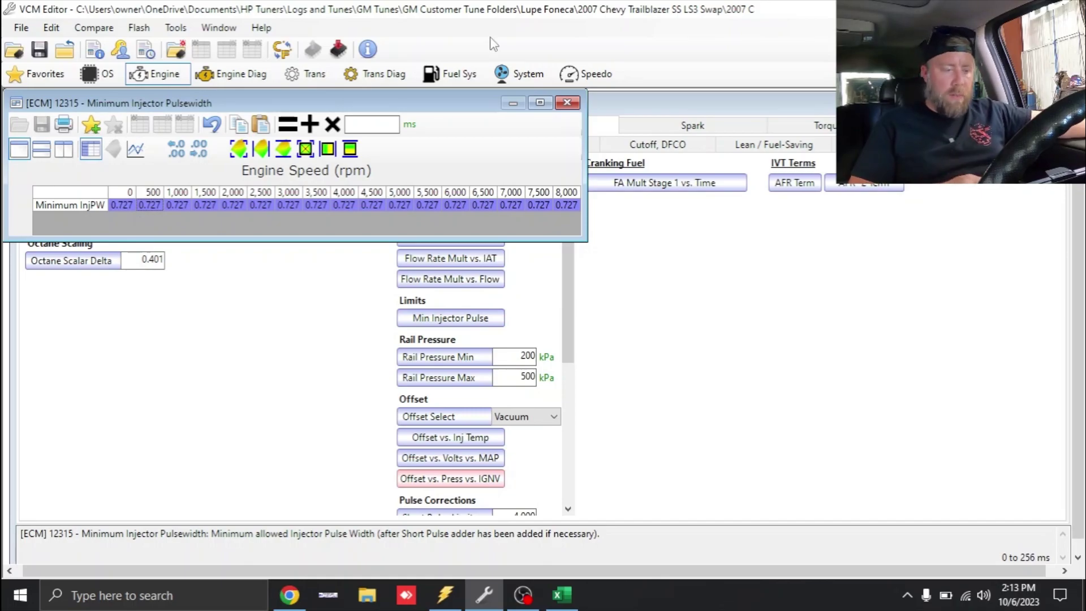
click(567, 102)
Step: Close the injector data spreadsheet in Excel
scroll(481, 340, down, 6)
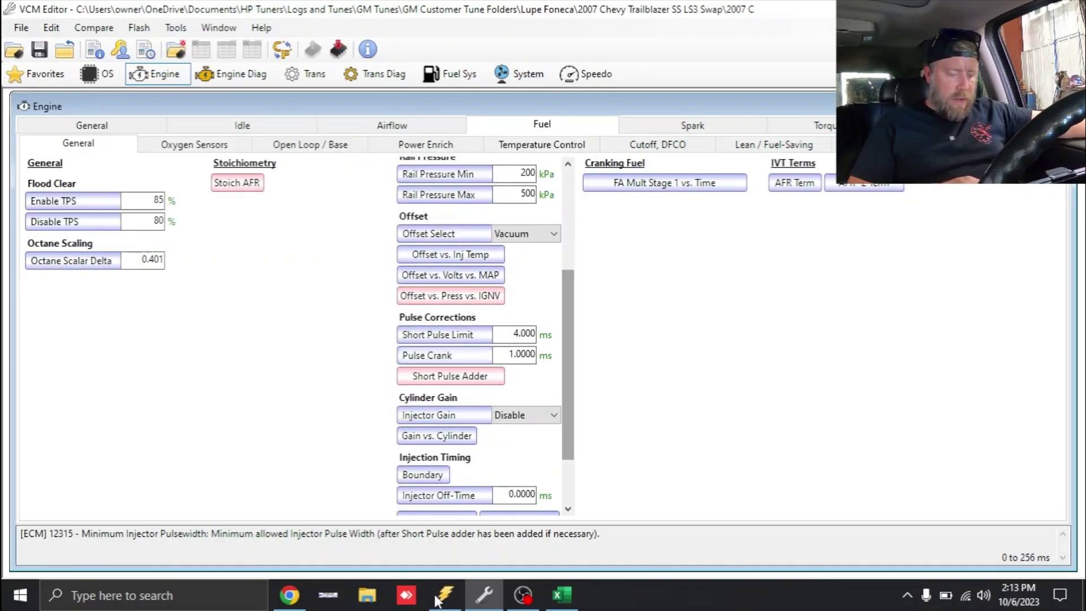
click(561, 595)
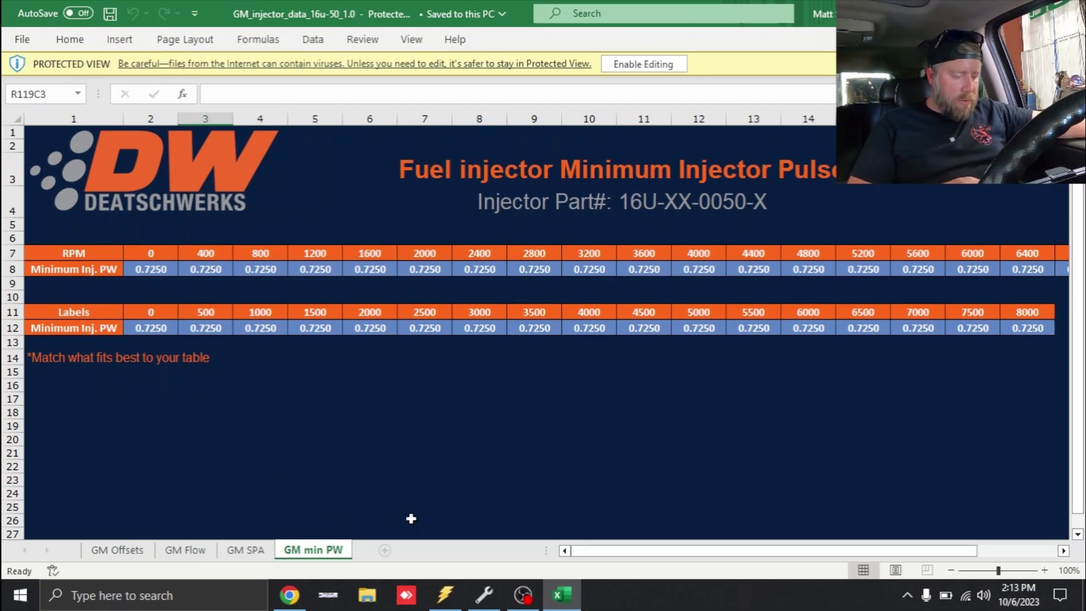
key(alt+F4)
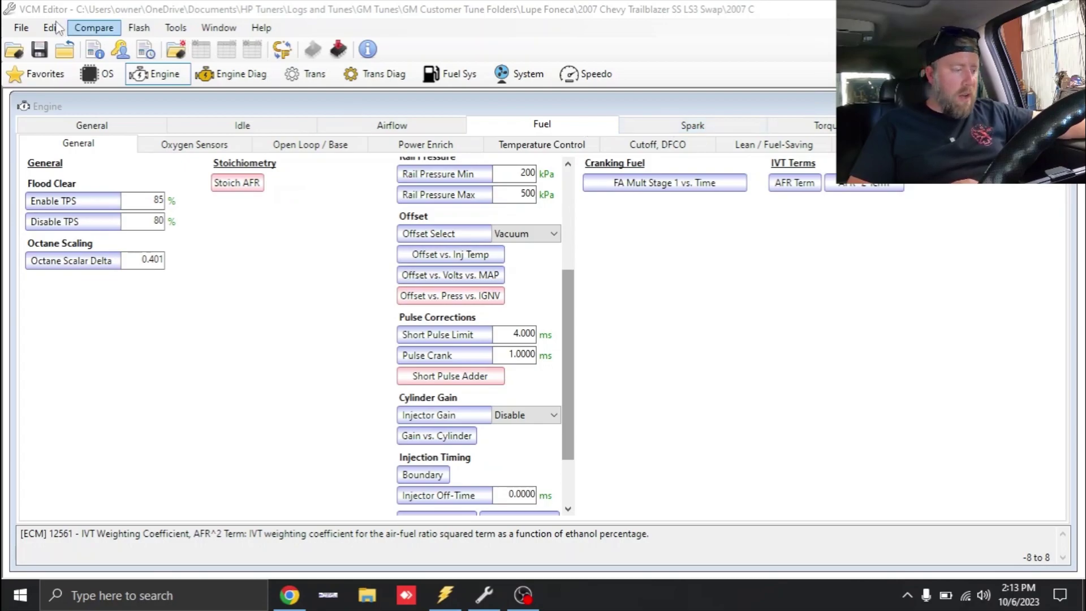
Step: Save the tune, then set up a Vehicle Writer flash with the T42 TCM set to Do Not Write
click(21, 28)
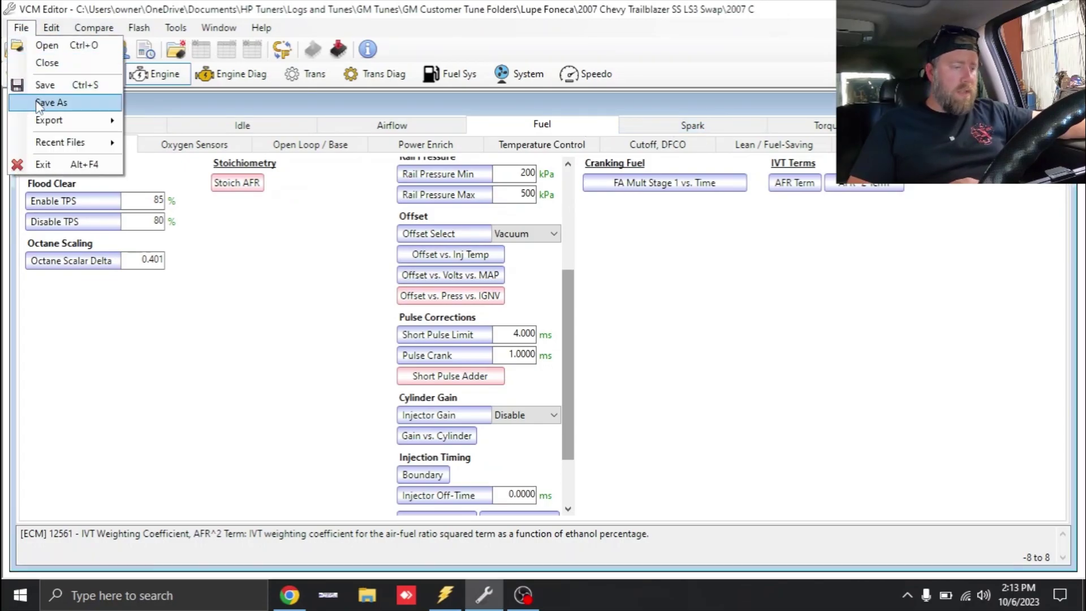
click(37, 102)
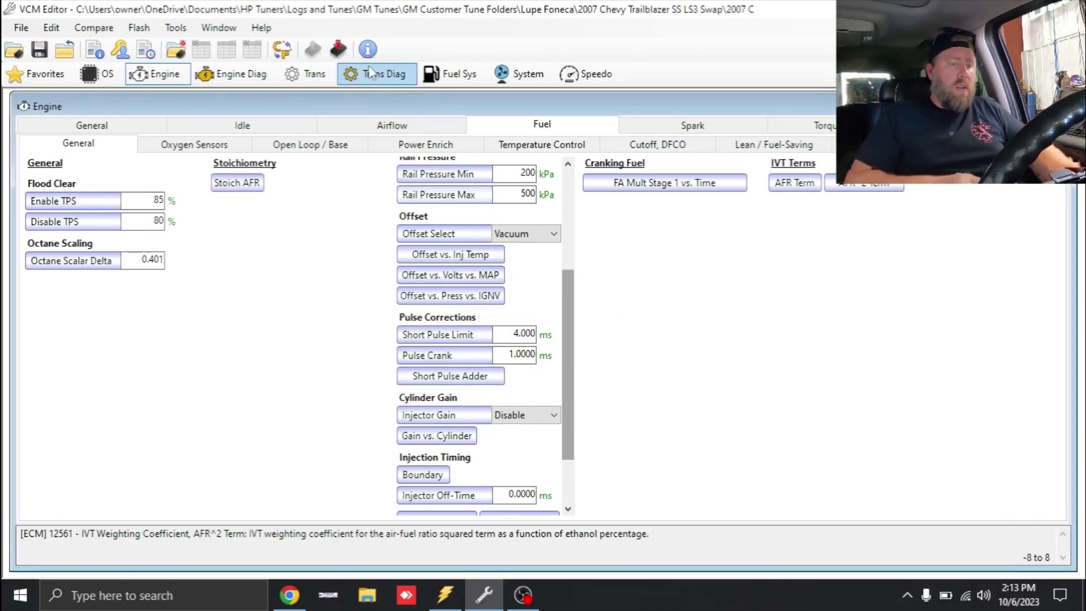
click(338, 50)
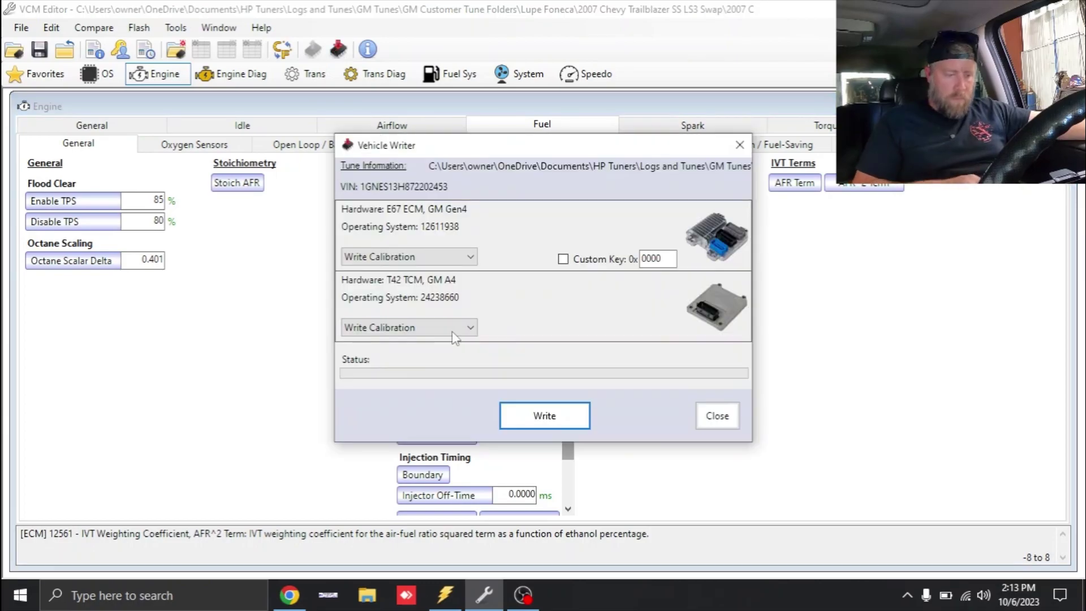
click(430, 327)
click(436, 363)
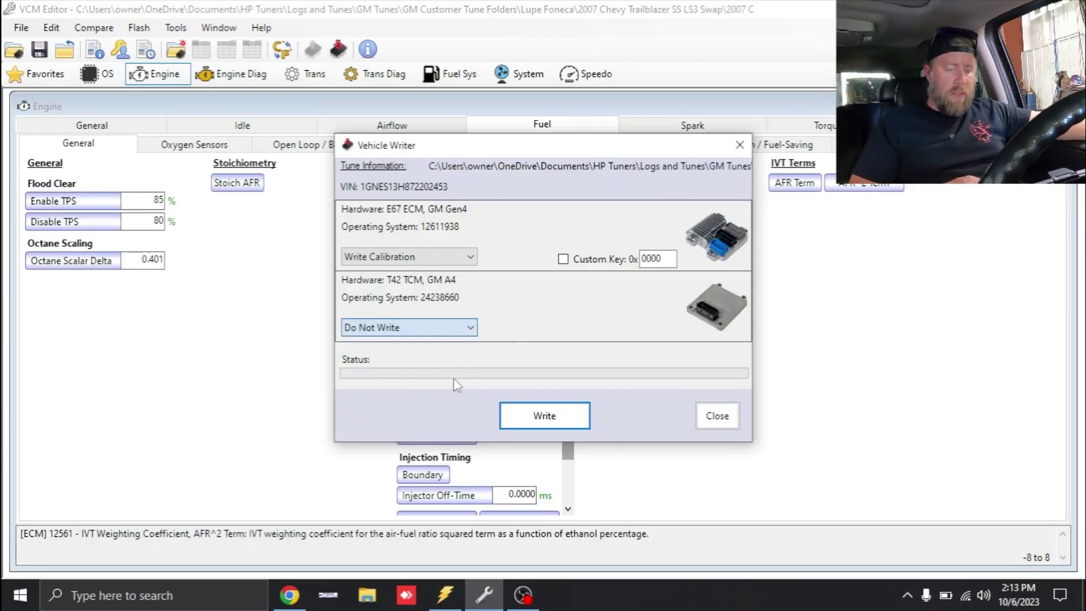
Step: Flash the calibration to the E67 ECM until the write completes, then switch to VCM Scanner
click(511, 416)
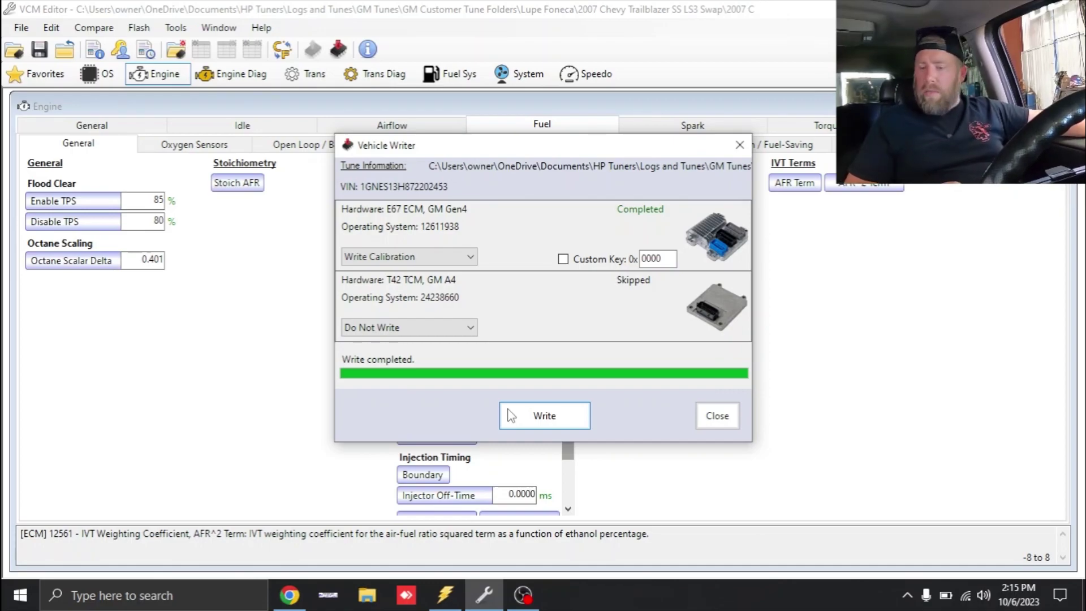
click(447, 595)
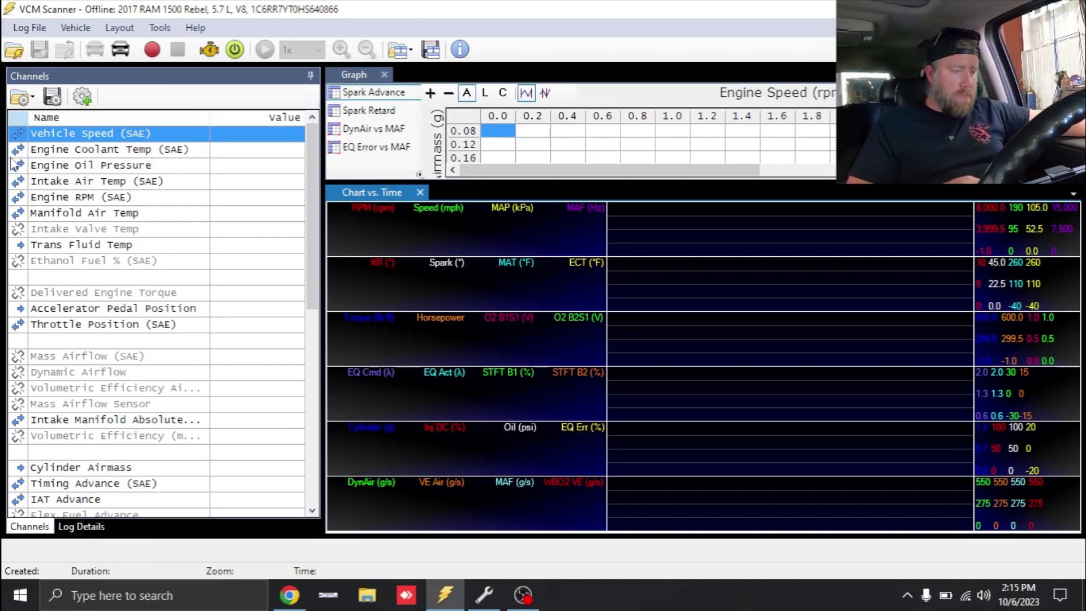
Step: Disconnect the offline RAM 1500 session and connect to the Trailblazer's 6.0 L V8 ECM
click(116, 50)
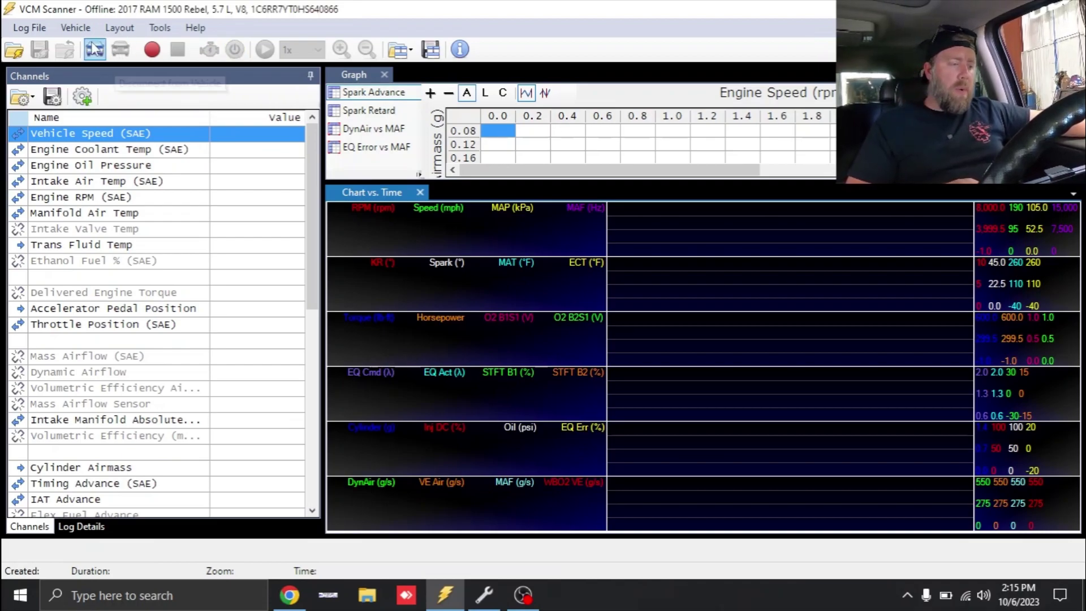
click(94, 50)
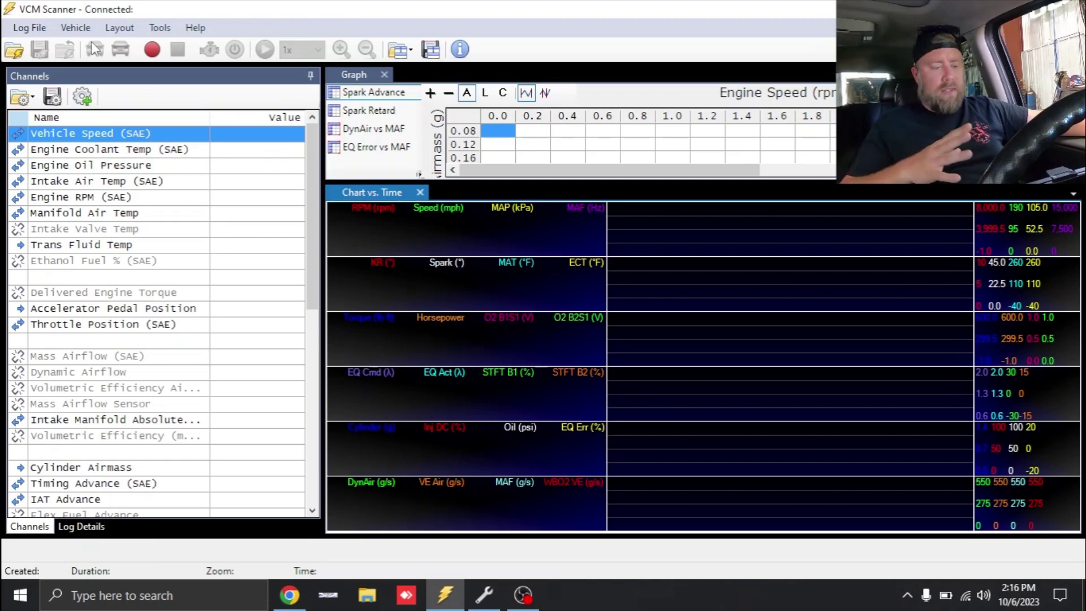
Step: Start logging and watch the idle channels, with engine speed around 760–800 rpm
click(153, 49)
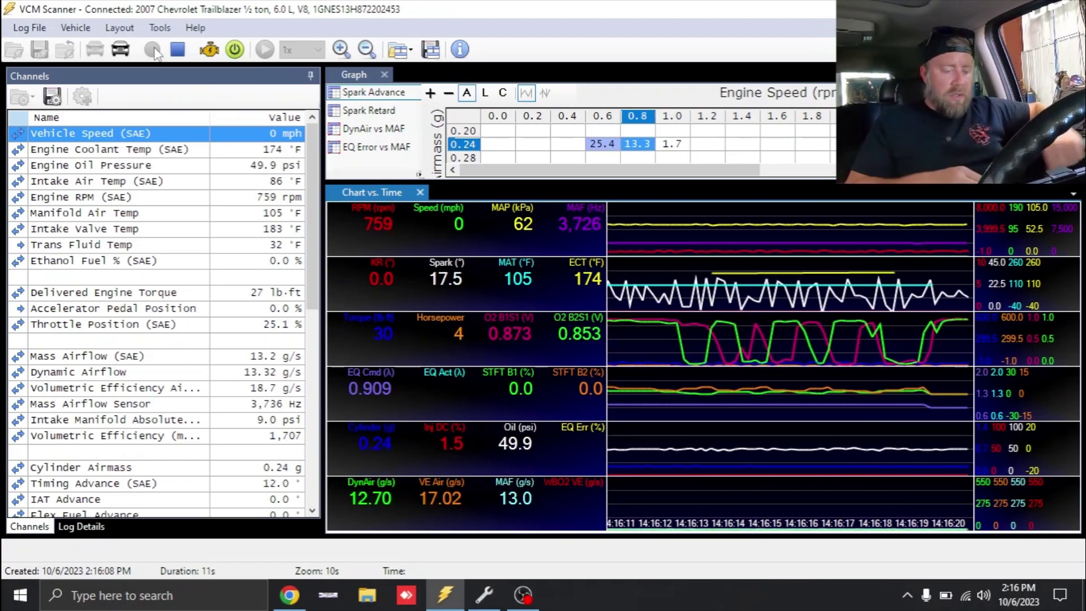
scroll(317, 271, down, 2)
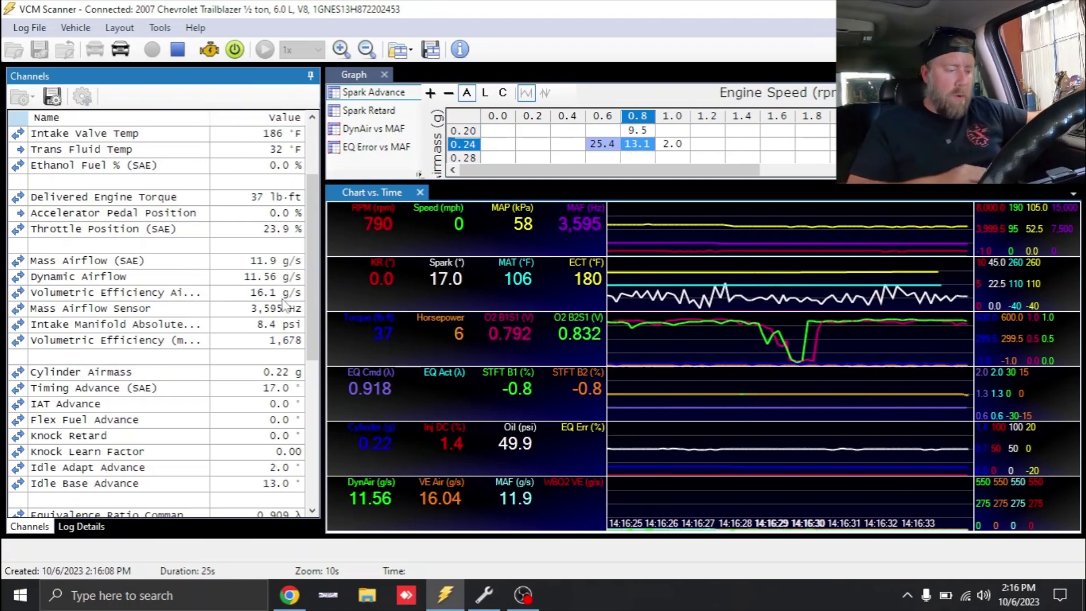
drag(311, 290, 307, 227)
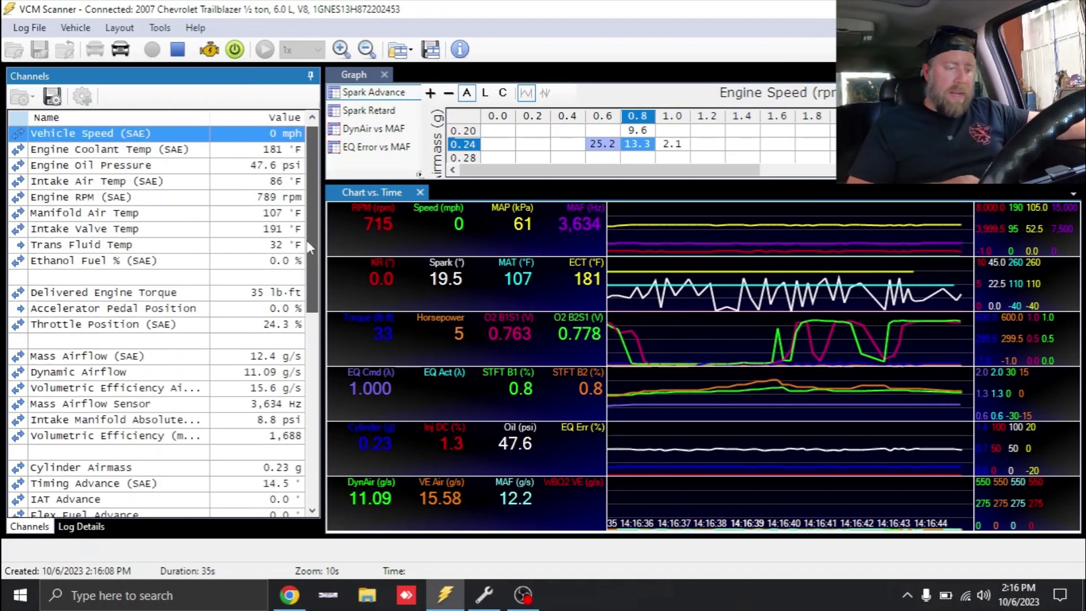